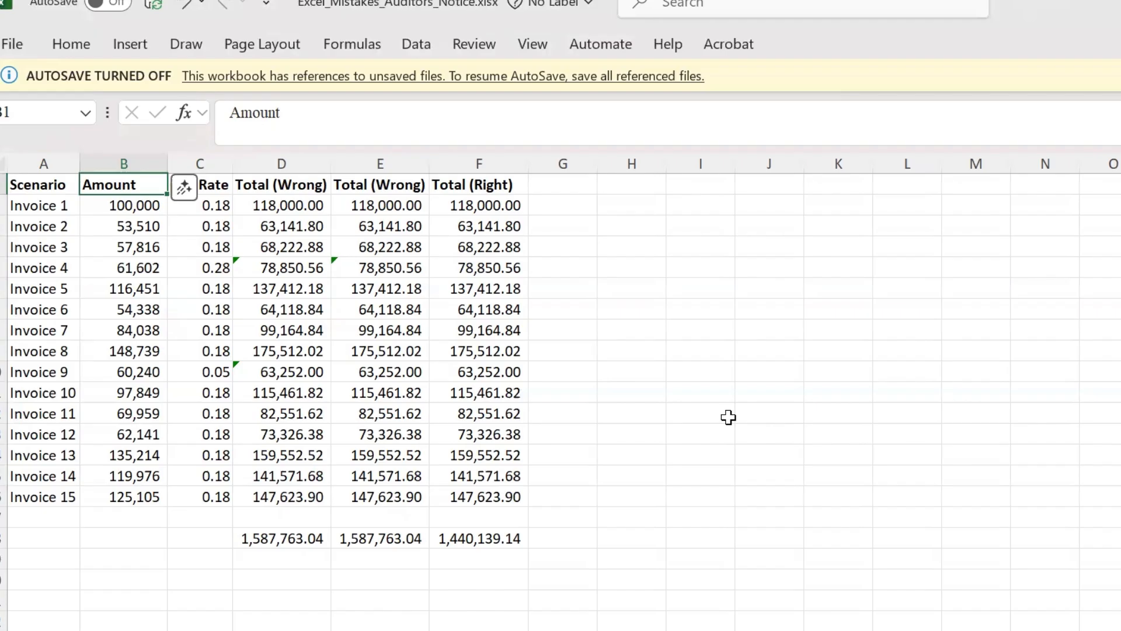
Step: Examine the formulas in the first Total (Wrong) column, checking how the GST rate is included for each invoice
{"action": "key", "text": "Right"}
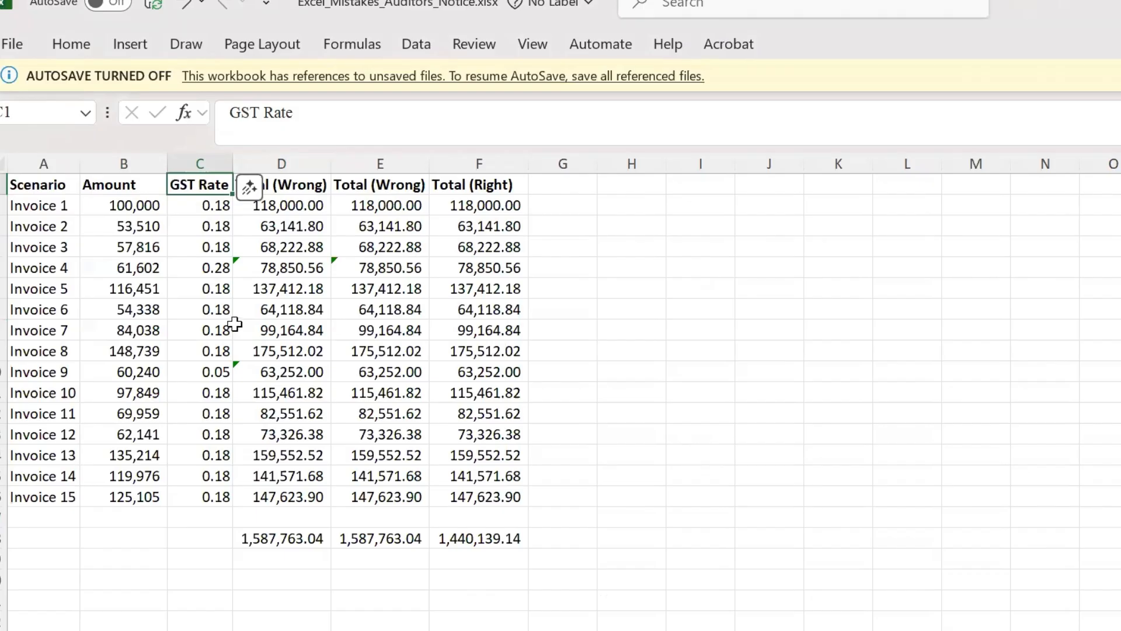
{"action": "left_click", "coordinate": [277, 205]}
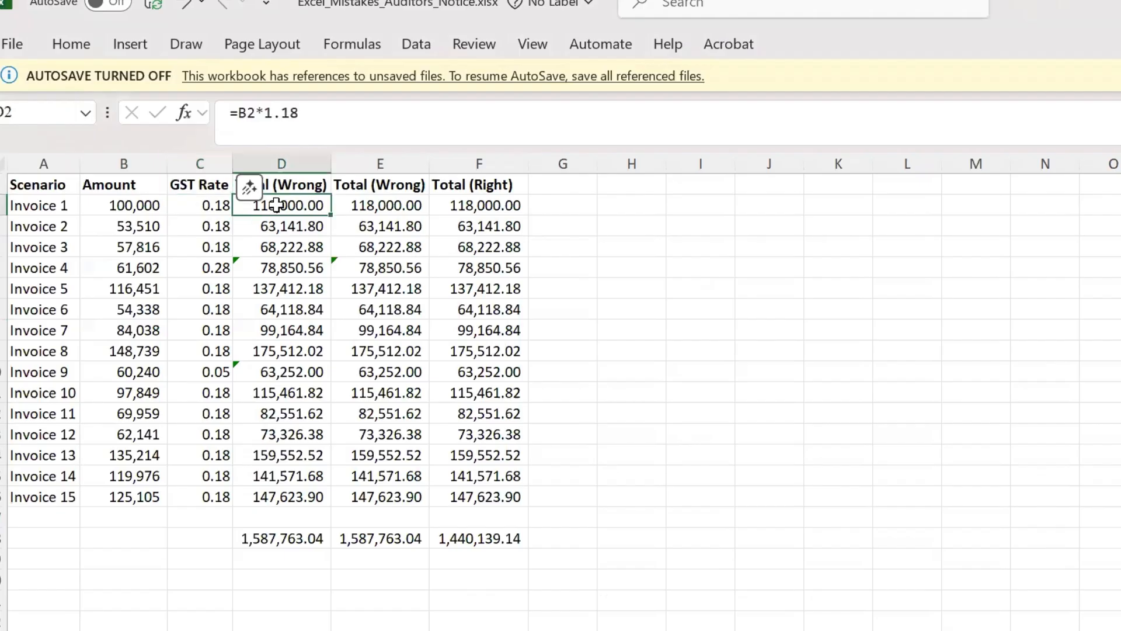
{"action": "left_click_drag", "start_coordinate": [266, 111], "coordinate": [312, 113]}
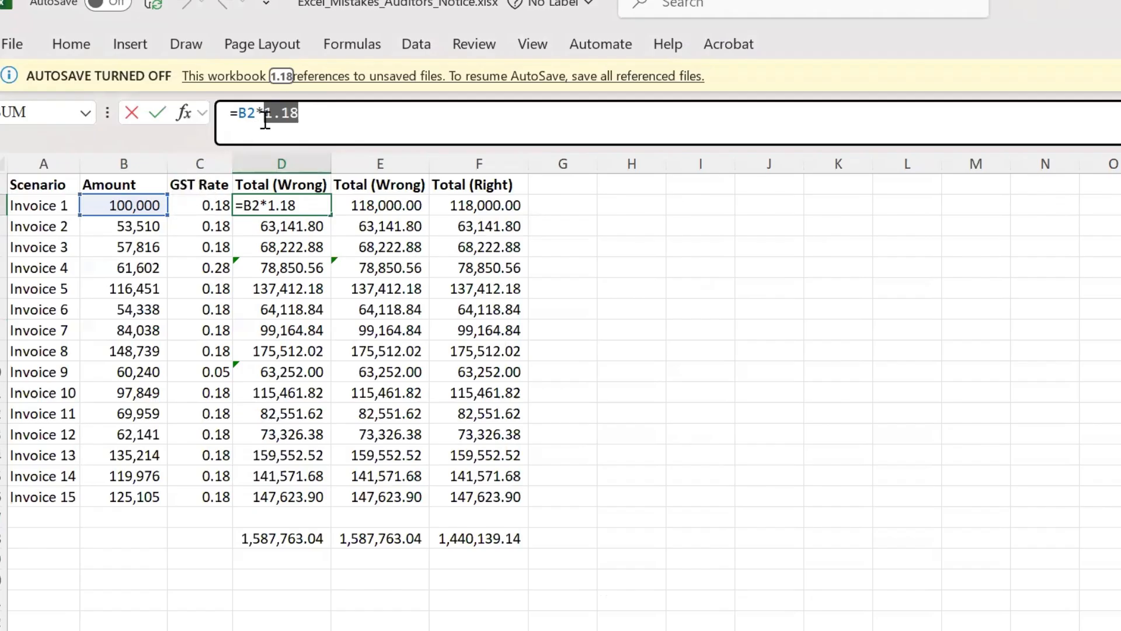
{"action": "key", "text": "Escape"}
{"action": "key", "text": "Down"}
{"action": "key", "text": "Down"}
{"action": "key", "text": "Down"}
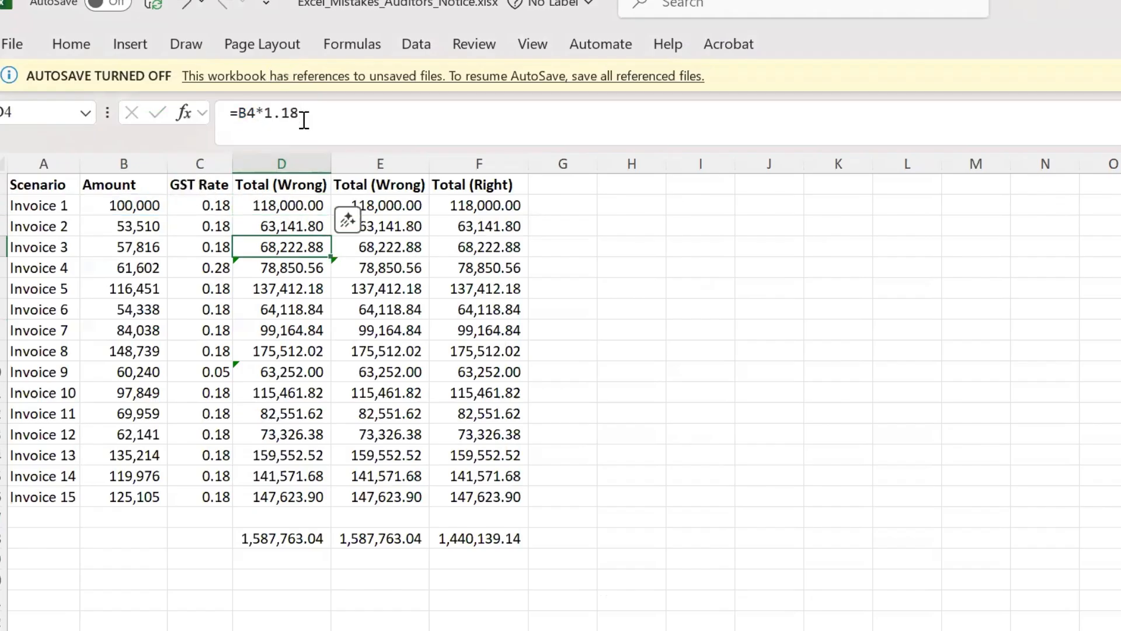
{"action": "key", "text": "Down"}
{"action": "key", "text": "Down"}
{"action": "key", "text": "Down"}
{"action": "key", "text": "Down"}
{"action": "key", "text": "Down"}
{"action": "key", "text": "Down"}
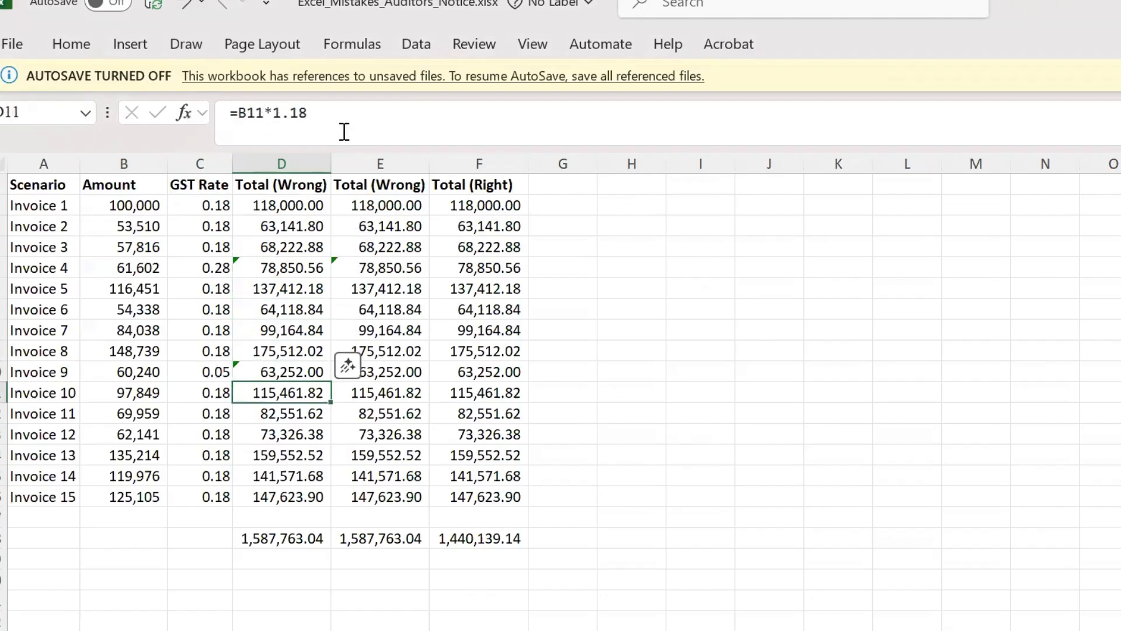
{"action": "key", "text": "Down"}
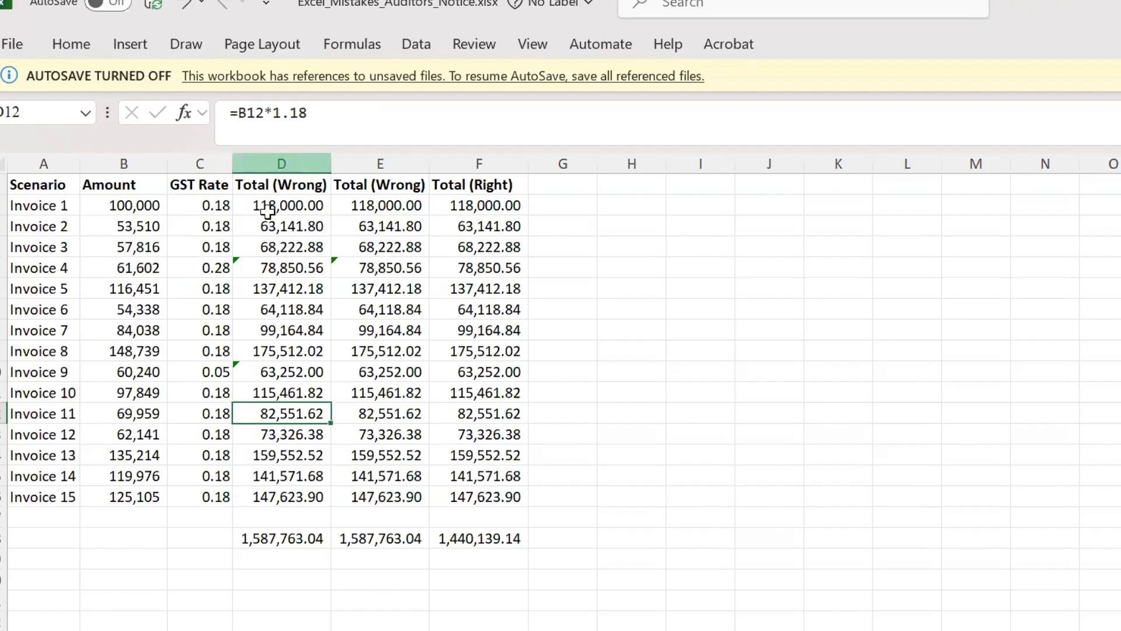
Step: Examine the Total (Right) formulas from Invoice 1 to Invoice 6, checking how they reference the GST rate
{"action": "left_click", "coordinate": [500, 207]}
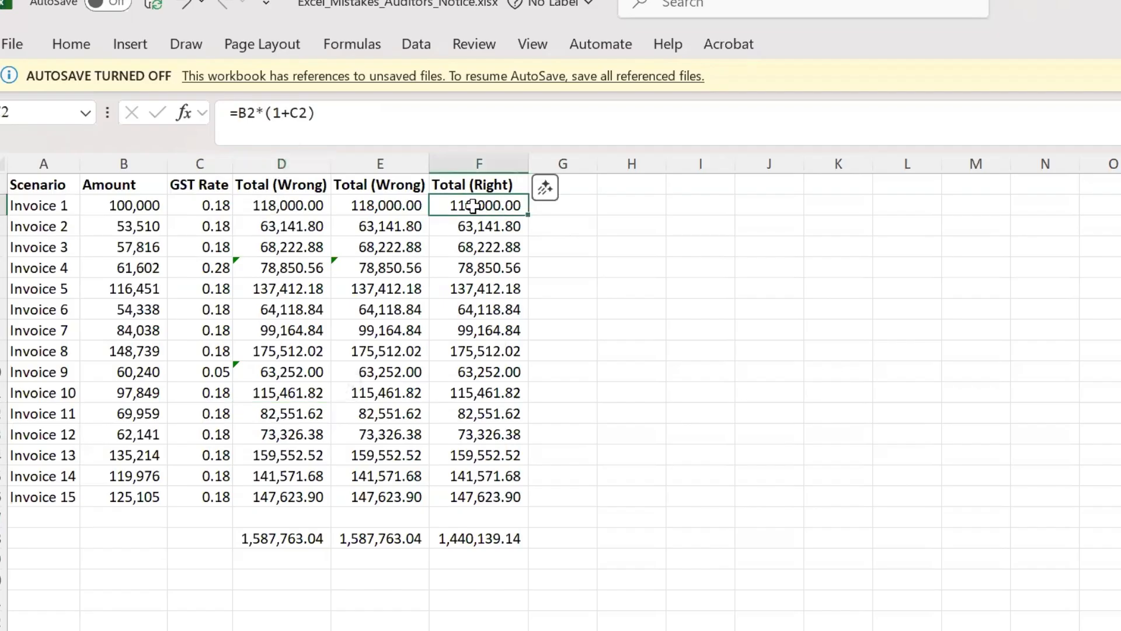
{"action": "left_click_drag", "start_coordinate": [265, 114], "coordinate": [322, 124]}
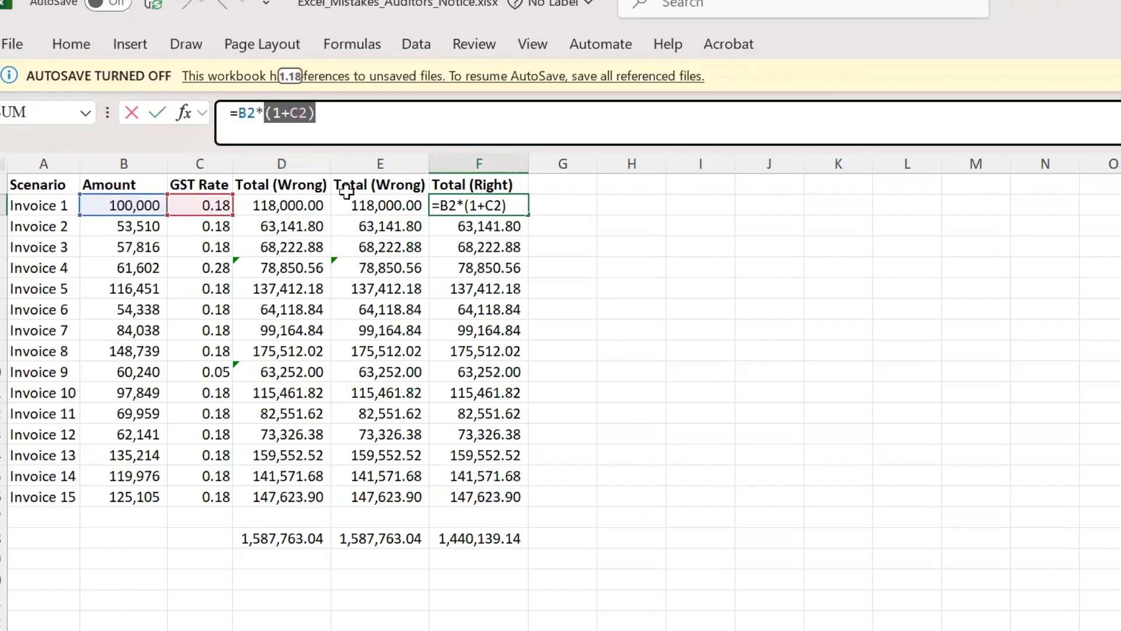
{"action": "key", "text": "Return"}
{"action": "key", "text": "Return"}
{"action": "key", "text": "Down"}
{"action": "key", "text": "Down"}
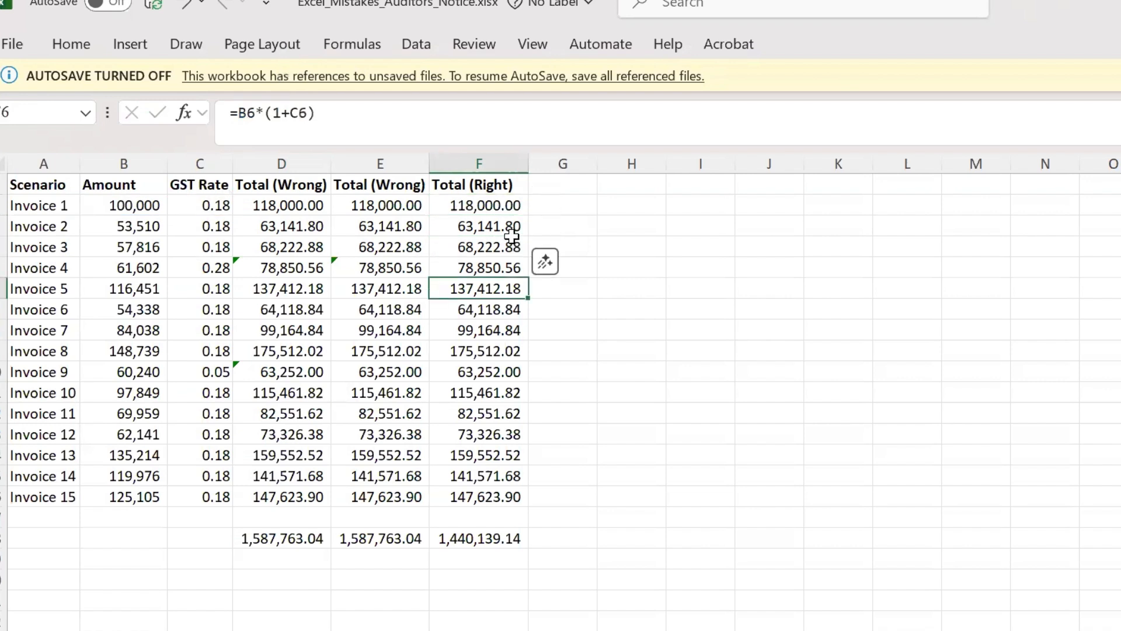
{"action": "key", "text": "Down"}
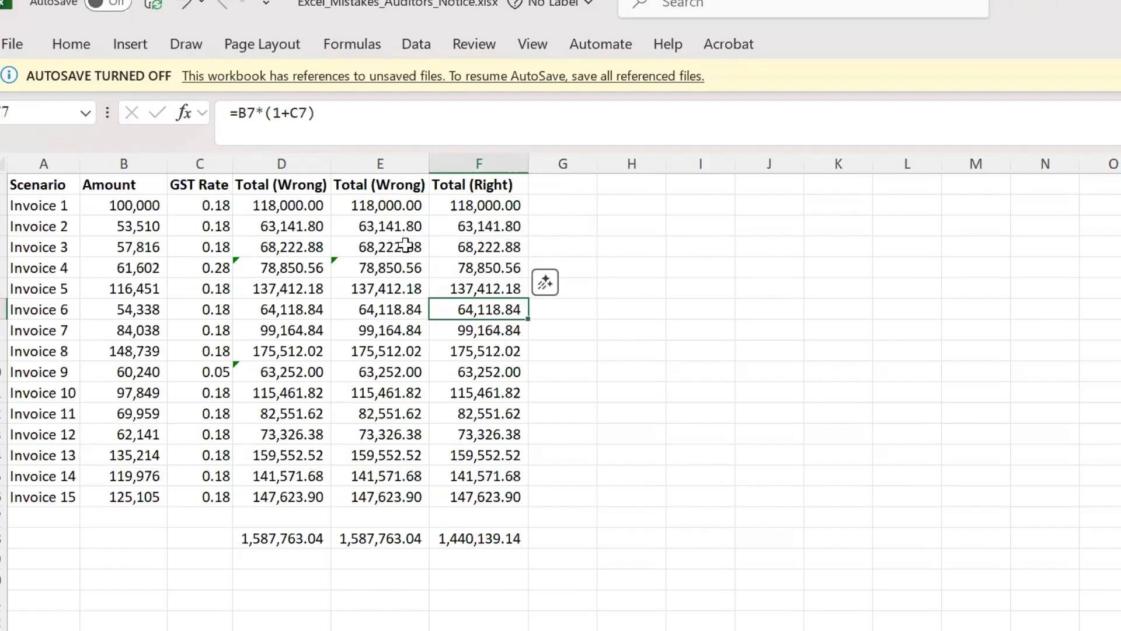
Step: Check the second Total (Wrong) column for inconsistent formulas and compare its Invoice 4 formula with the one in Total (Right)
{"action": "left_click", "coordinate": [351, 204]}
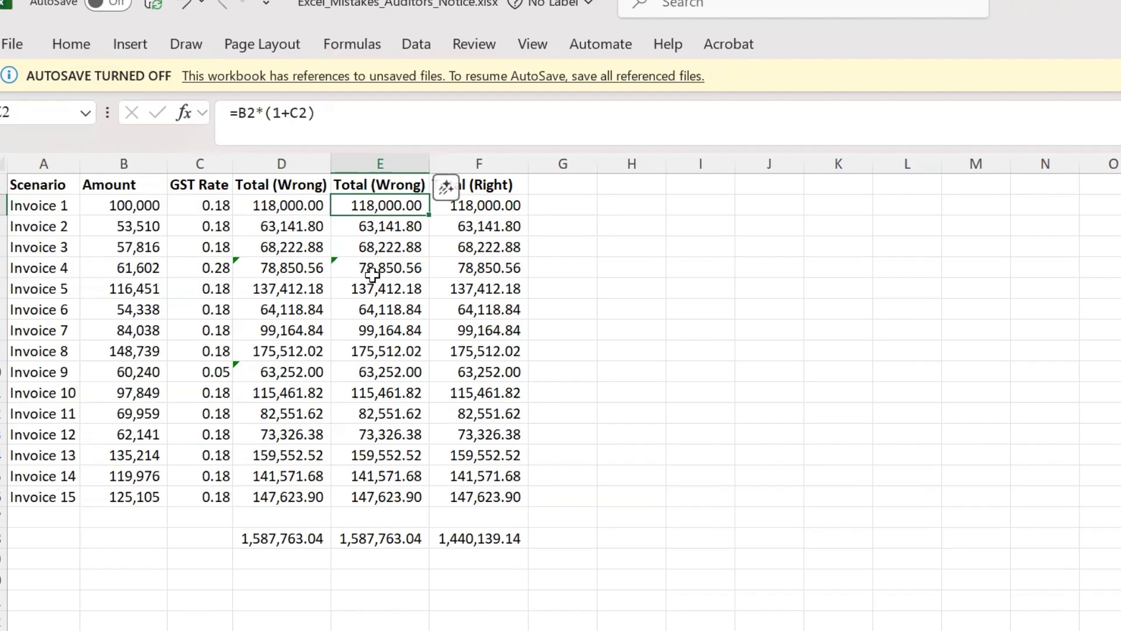
{"action": "left_click", "coordinate": [354, 266]}
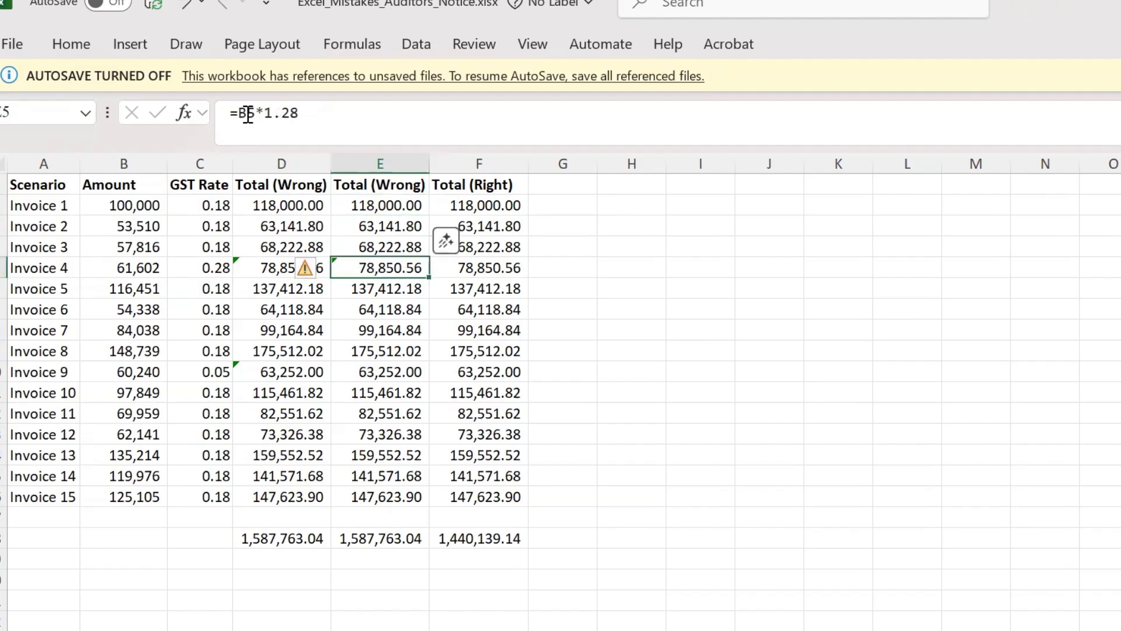
{"action": "left_click_drag", "start_coordinate": [246, 112], "coordinate": [352, 127]}
{"action": "key", "text": "Escape"}
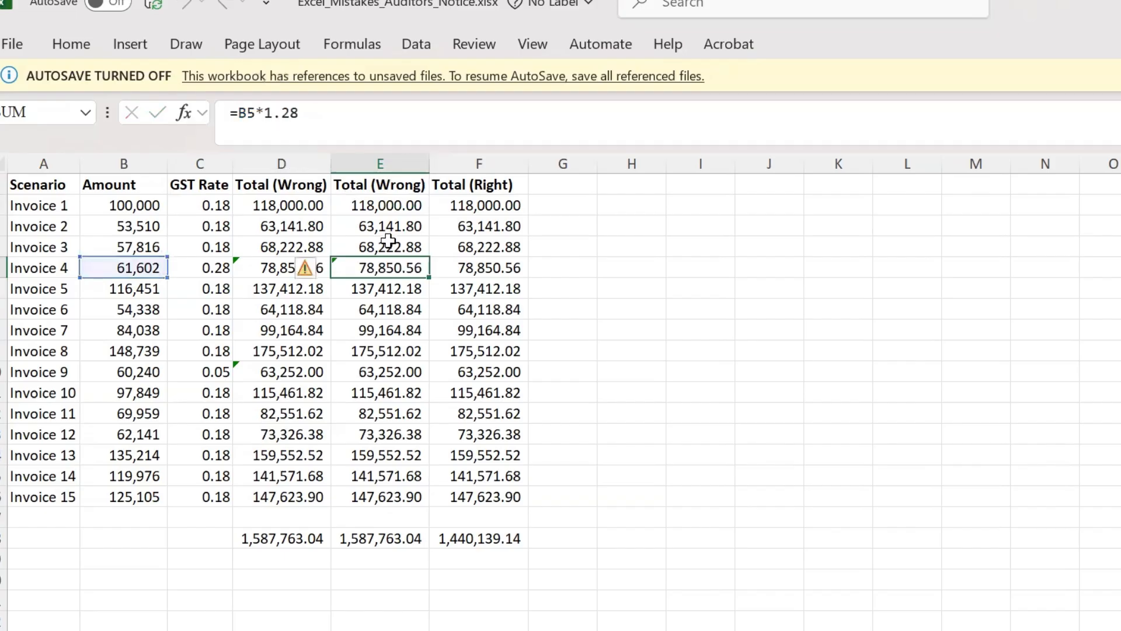
{"action": "left_click", "coordinate": [367, 207]}
{"action": "key", "text": "Down"}
{"action": "key", "text": "Down"}
{"action": "key", "text": "Down"}
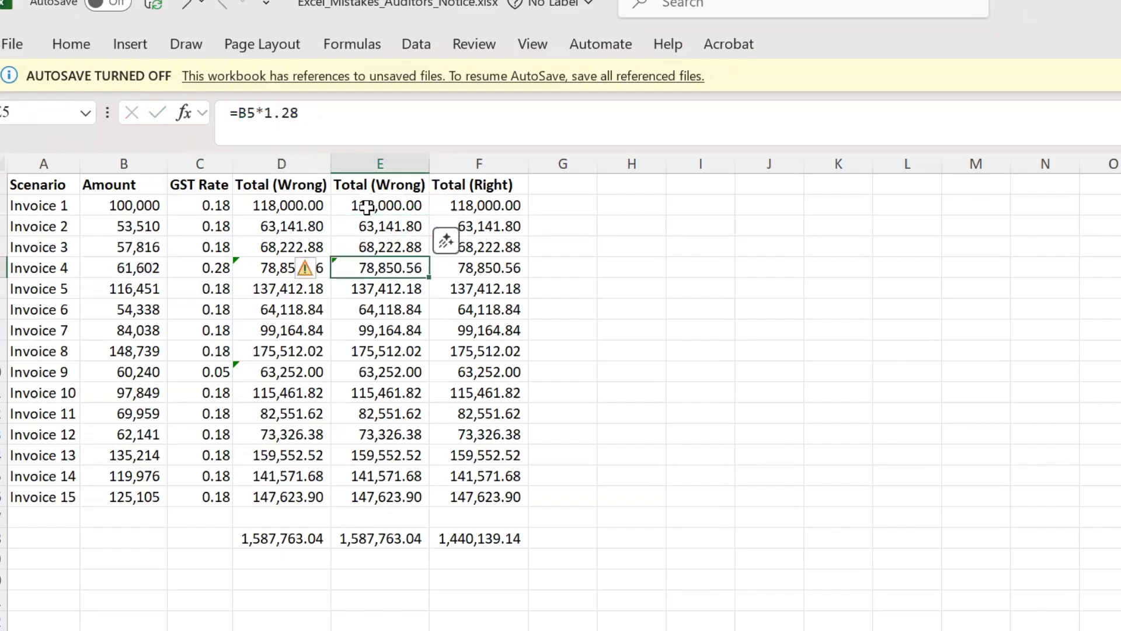
{"action": "key", "text": "Down"}
{"action": "key", "text": "Down"}
{"action": "key", "text": "Down"}
{"action": "key", "text": "Down"}
{"action": "key", "text": "Down"}
{"action": "key", "text": "Down"}
{"action": "key", "text": "Down"}
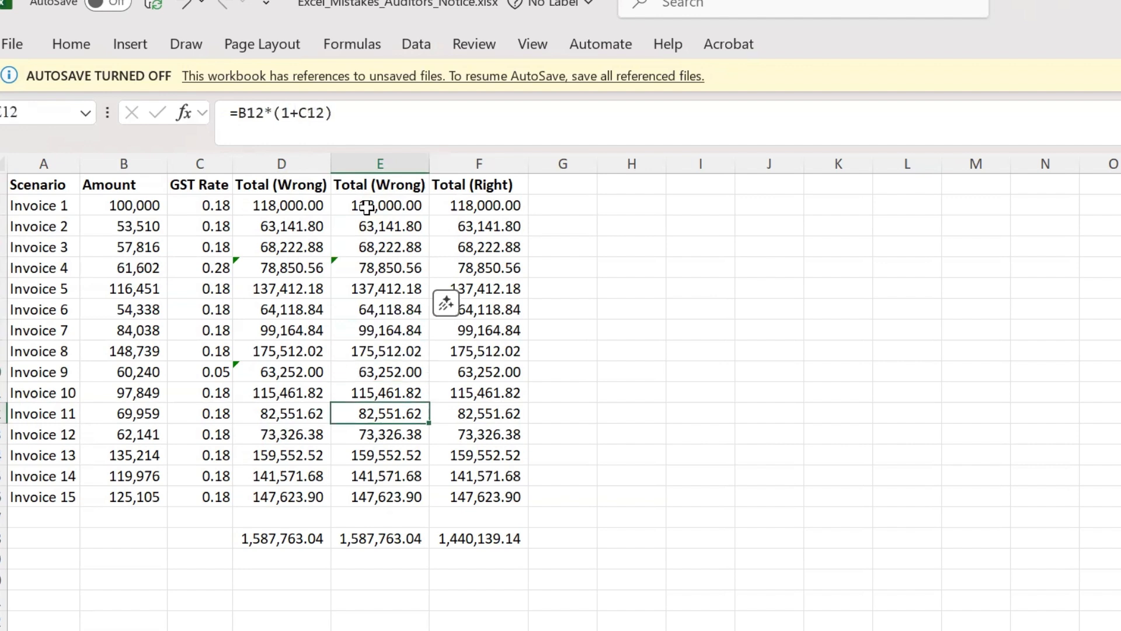
{"action": "left_click", "coordinate": [373, 267]}
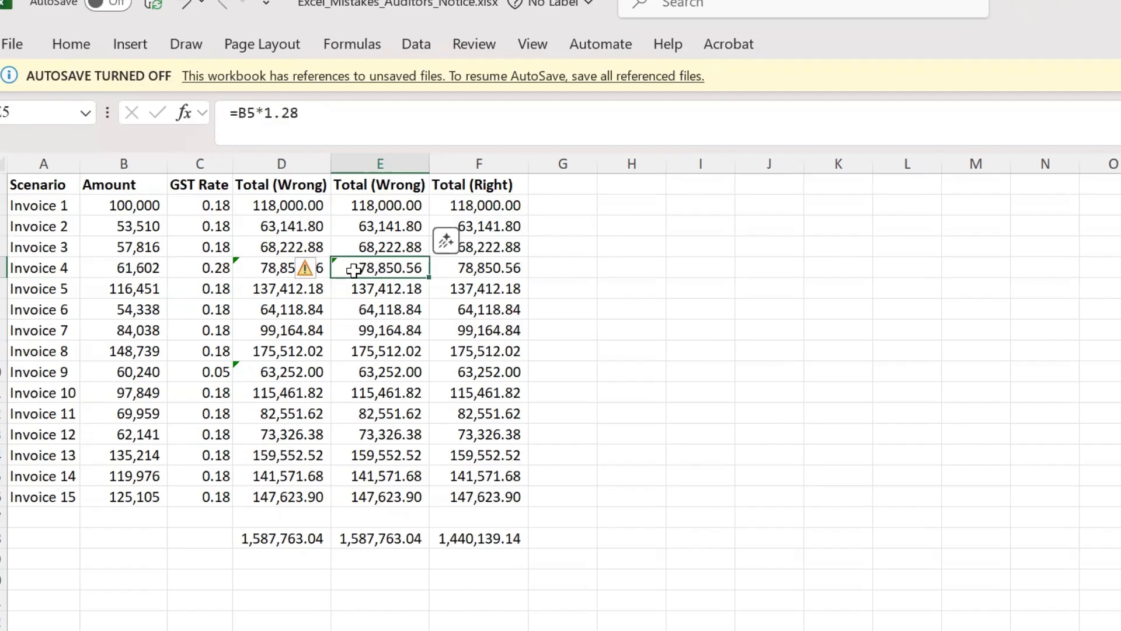
{"action": "left_click", "coordinate": [480, 267]}
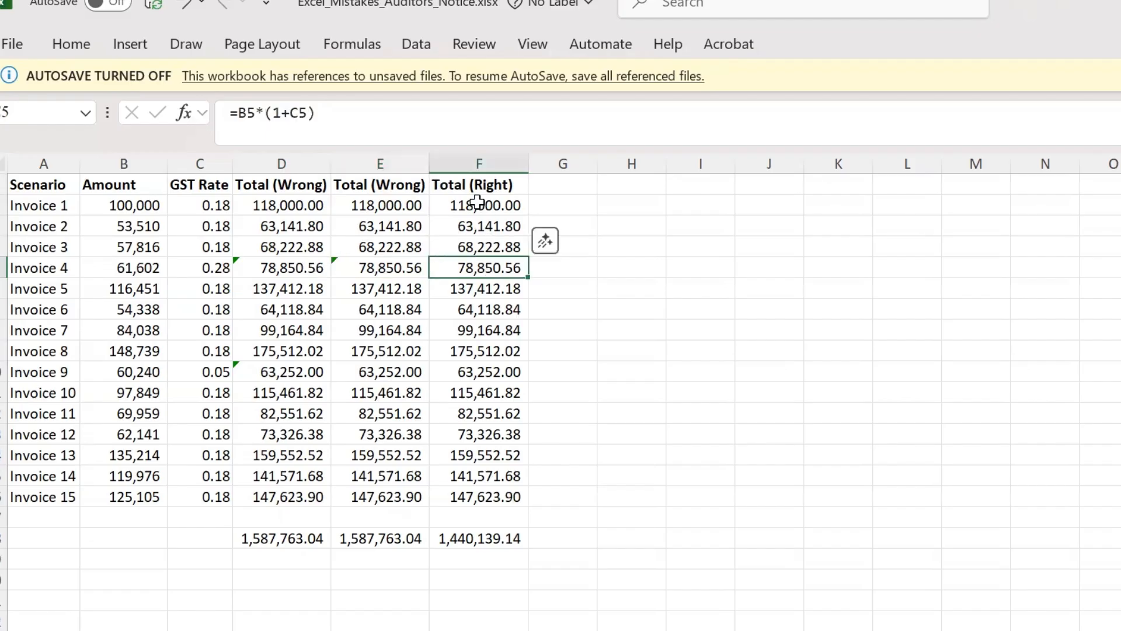
Step: Extend the sum below the Total (Right) column to =SUM(F2:F16) so it includes Invoice 15
{"action": "left_click_drag", "start_coordinate": [483, 204], "coordinate": [473, 492]}
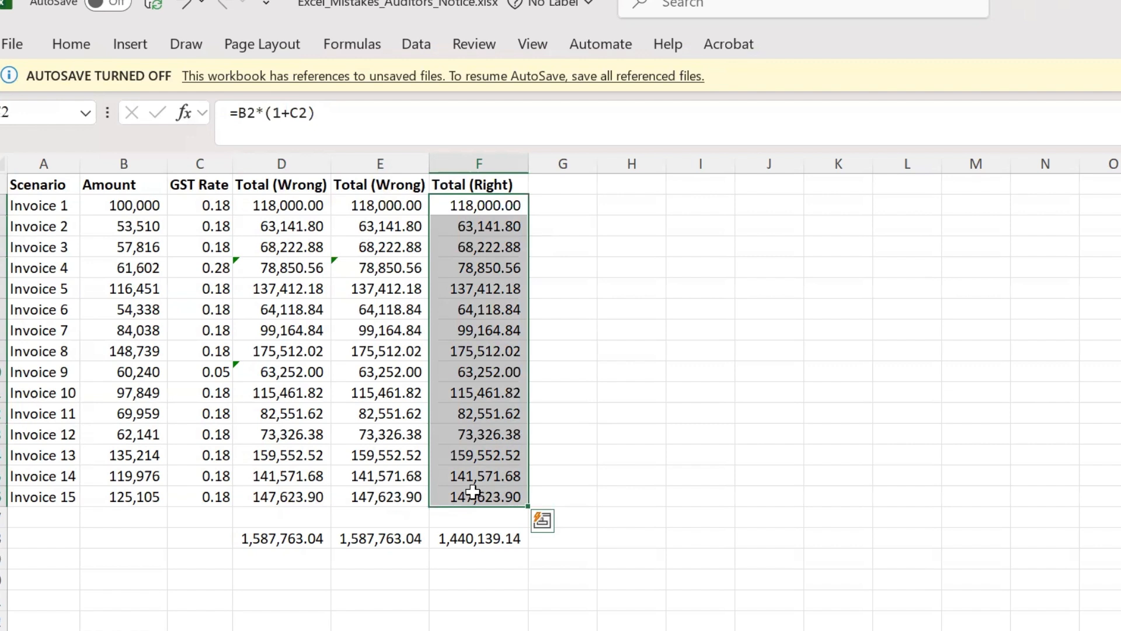
{"action": "left_click", "coordinate": [458, 536]}
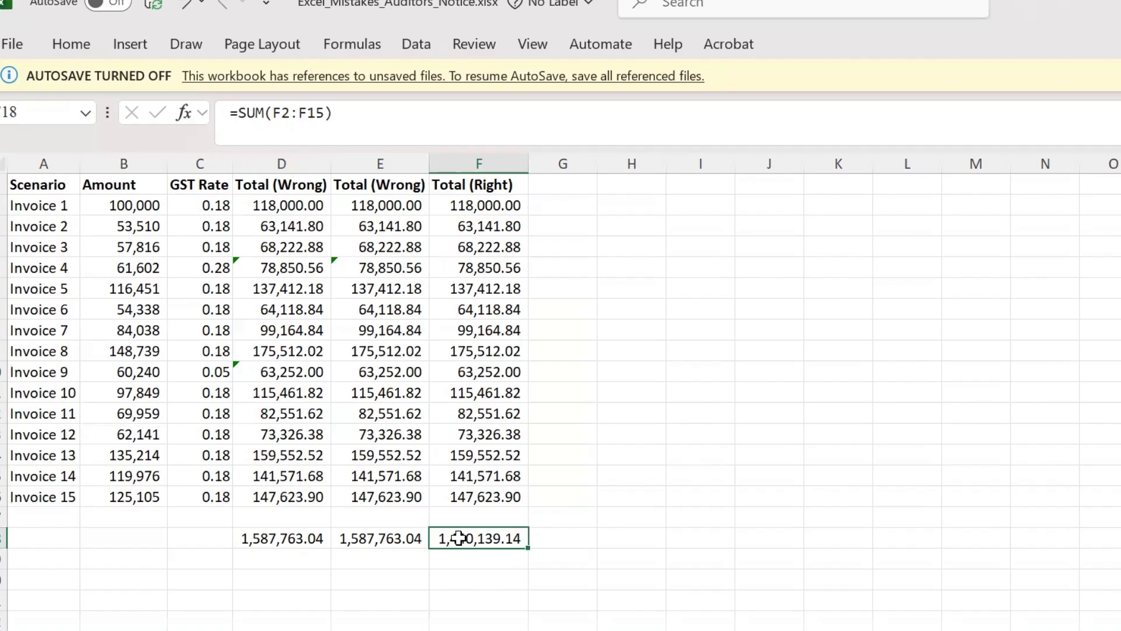
{"action": "double_click", "coordinate": [459, 537]}
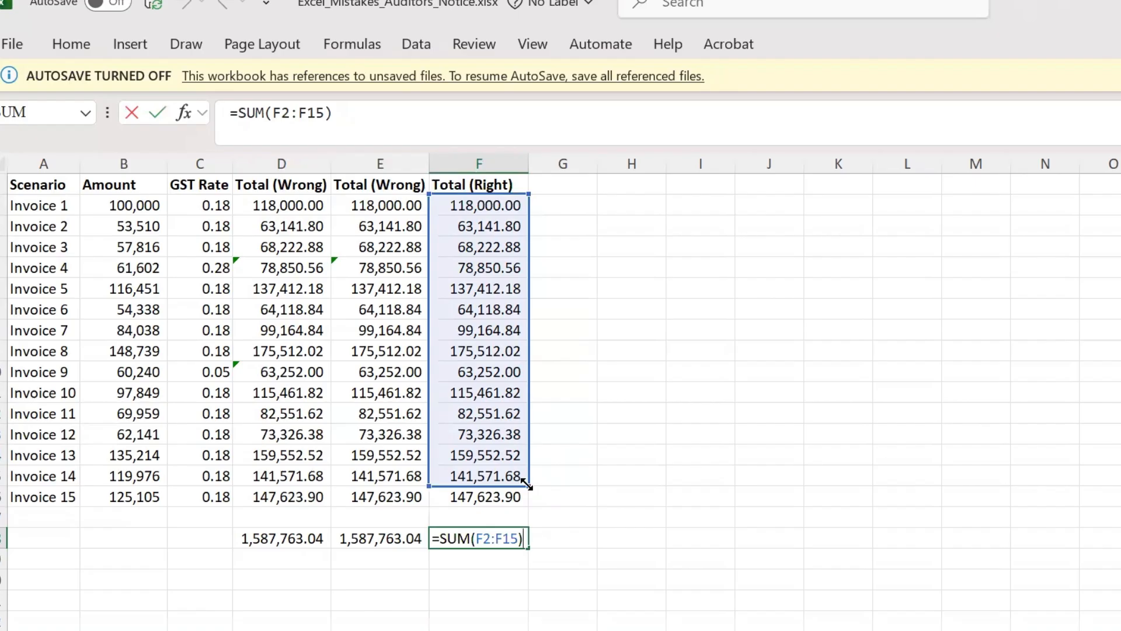
{"action": "left_click_drag", "start_coordinate": [529, 483], "coordinate": [521, 497]}
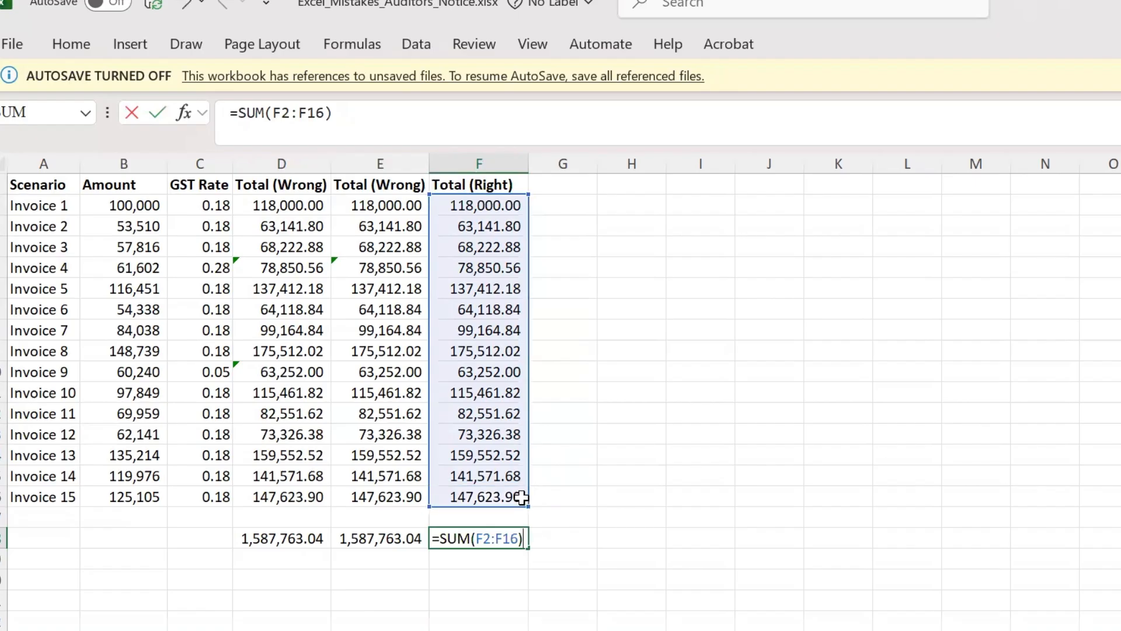
{"action": "key", "text": "Return"}
{"action": "key", "text": "Up"}
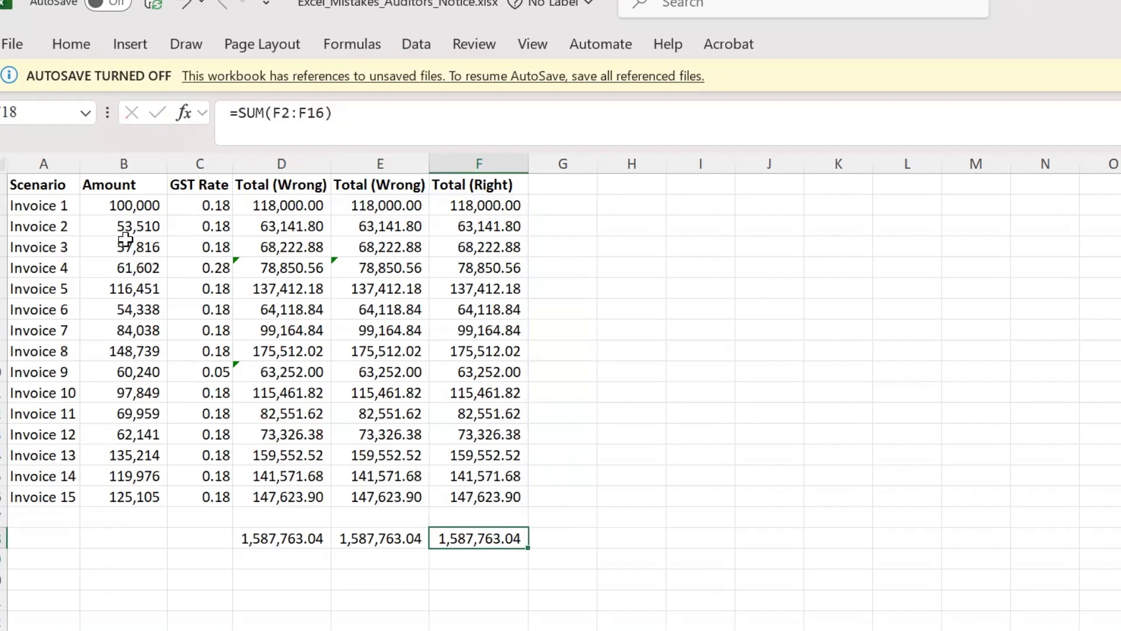
Step: Check the Amount entries from Invoice 1 to Invoice 7 for embedded calculations and inspect the Invoice 5 entry
{"action": "left_click", "coordinate": [119, 204]}
{"action": "key", "text": "Return"}
{"action": "key", "text": "Down"}
{"action": "key", "text": "Down"}
{"action": "key", "text": "Down"}
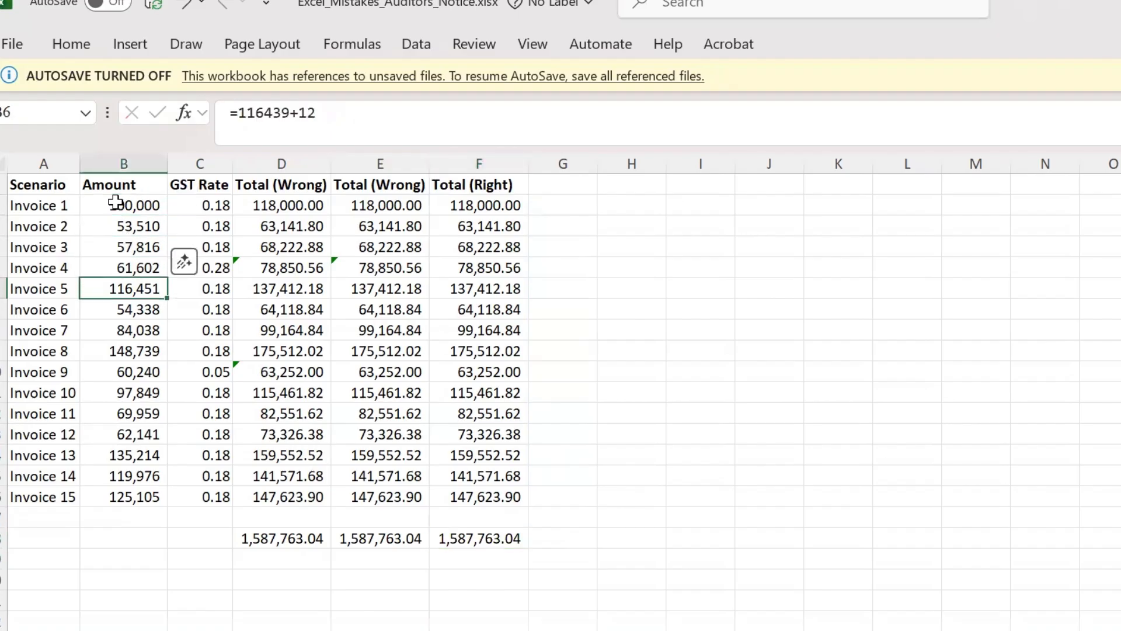
{"action": "key", "text": "Down"}
{"action": "key", "text": "Down"}
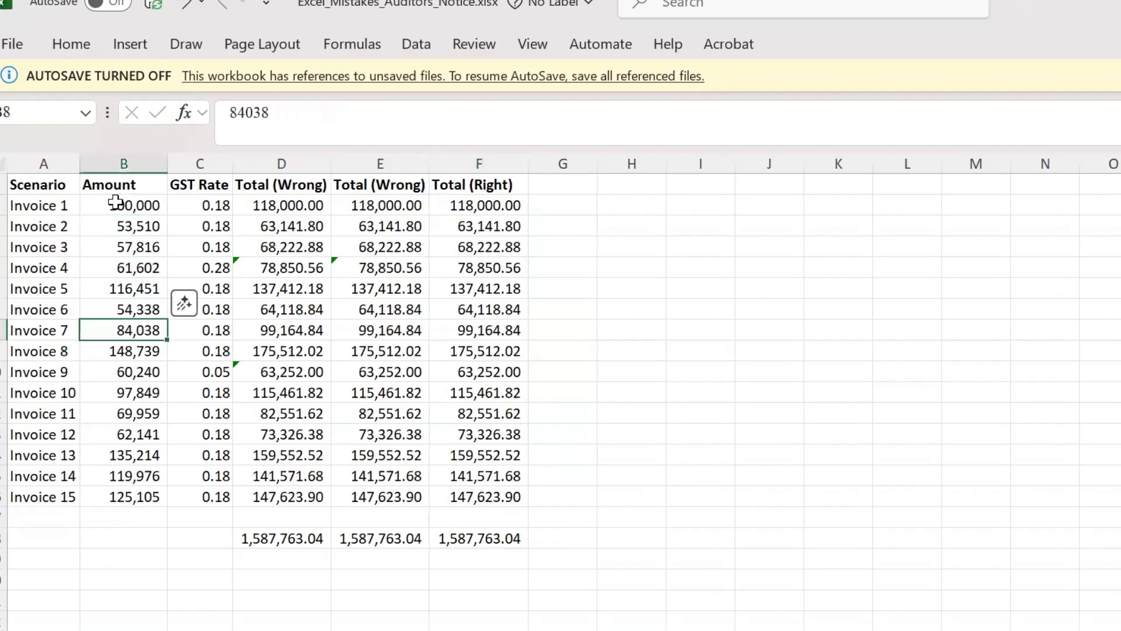
{"action": "left_click", "coordinate": [121, 289]}
{"action": "left_click_drag", "start_coordinate": [234, 110], "coordinate": [433, 123]}
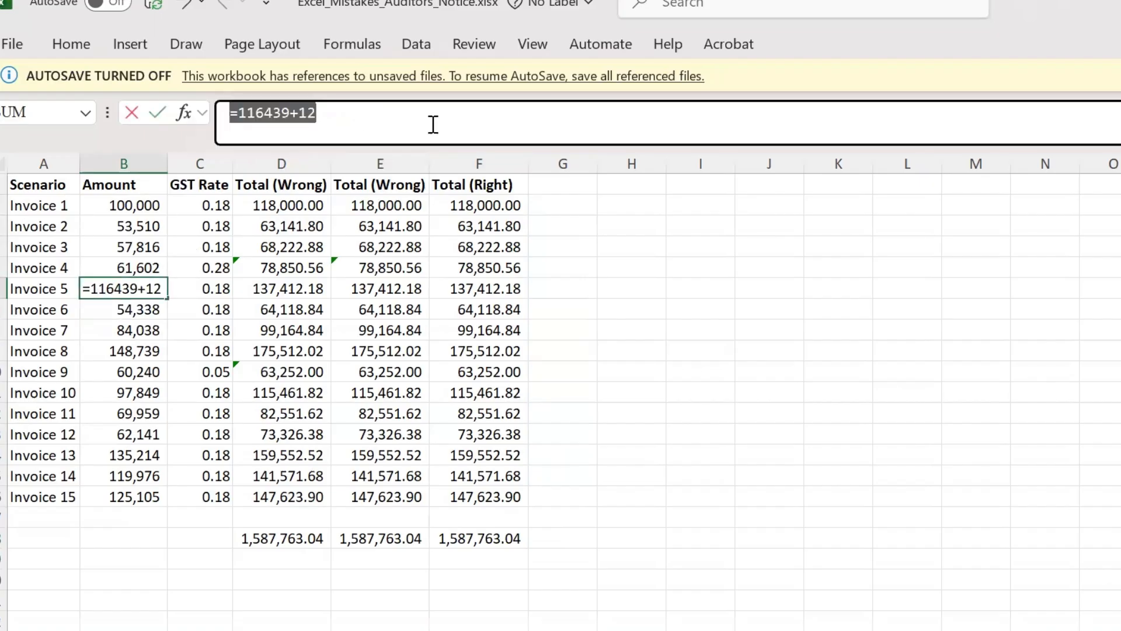
{"action": "key", "text": "Escape"}
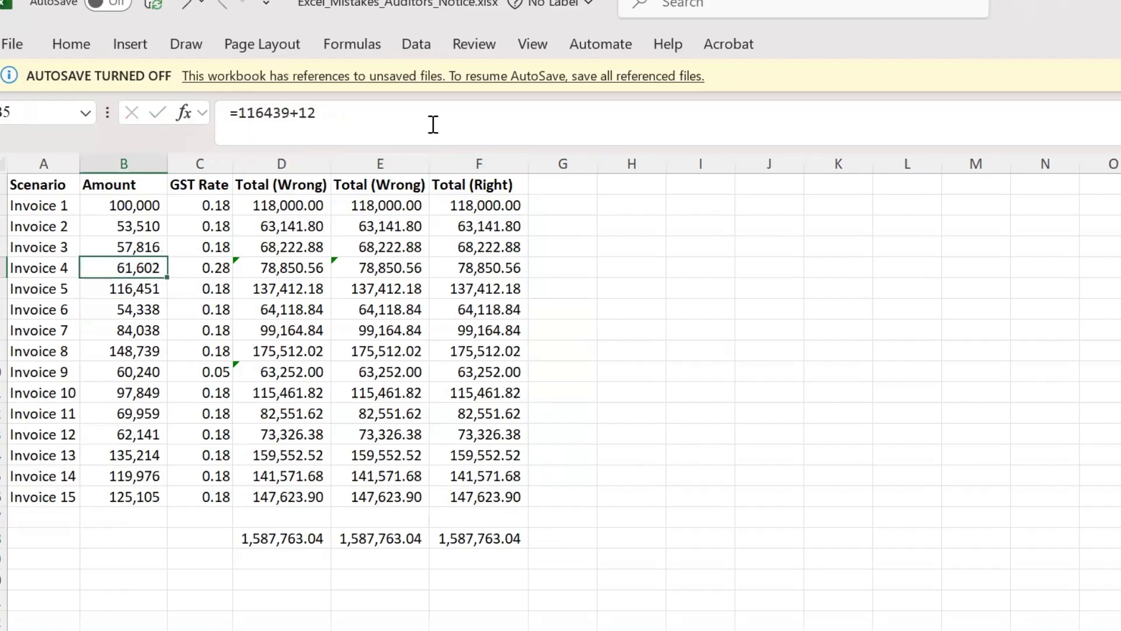
Step: Recheck the Amount column from its header down to Invoice 5 and examine the full contents of that cell
{"action": "key", "text": "Up"}
{"action": "key", "text": "Up"}
{"action": "key", "text": "Up"}
{"action": "key", "text": "Up"}
{"action": "key", "text": "Down"}
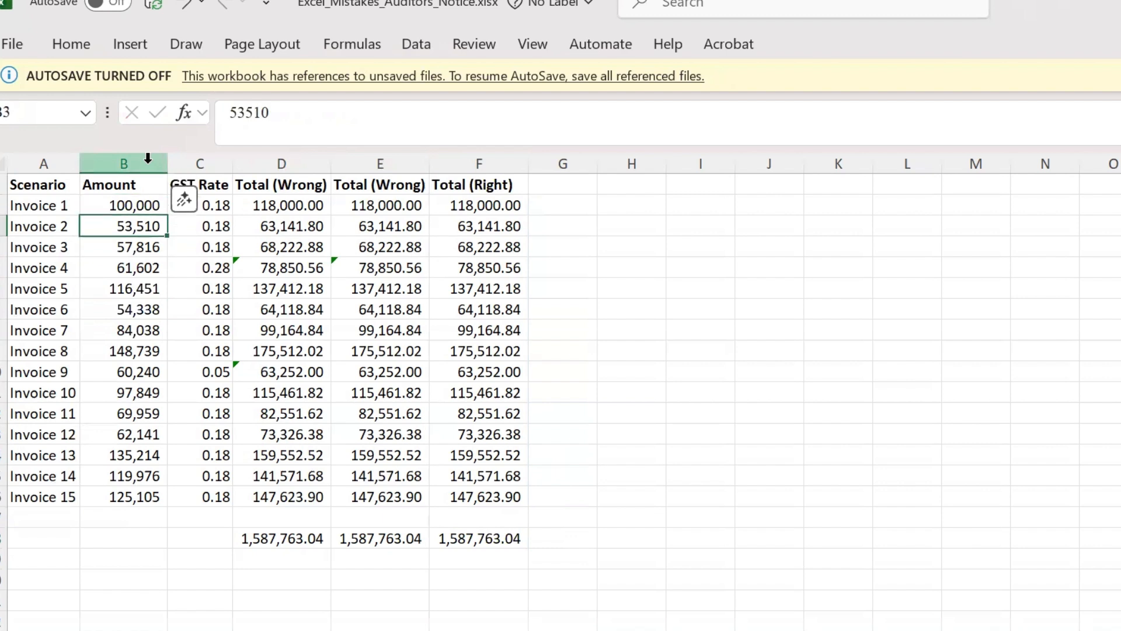
{"action": "key", "text": "Down"}
{"action": "key", "text": "Down"}
{"action": "key", "text": "Down"}
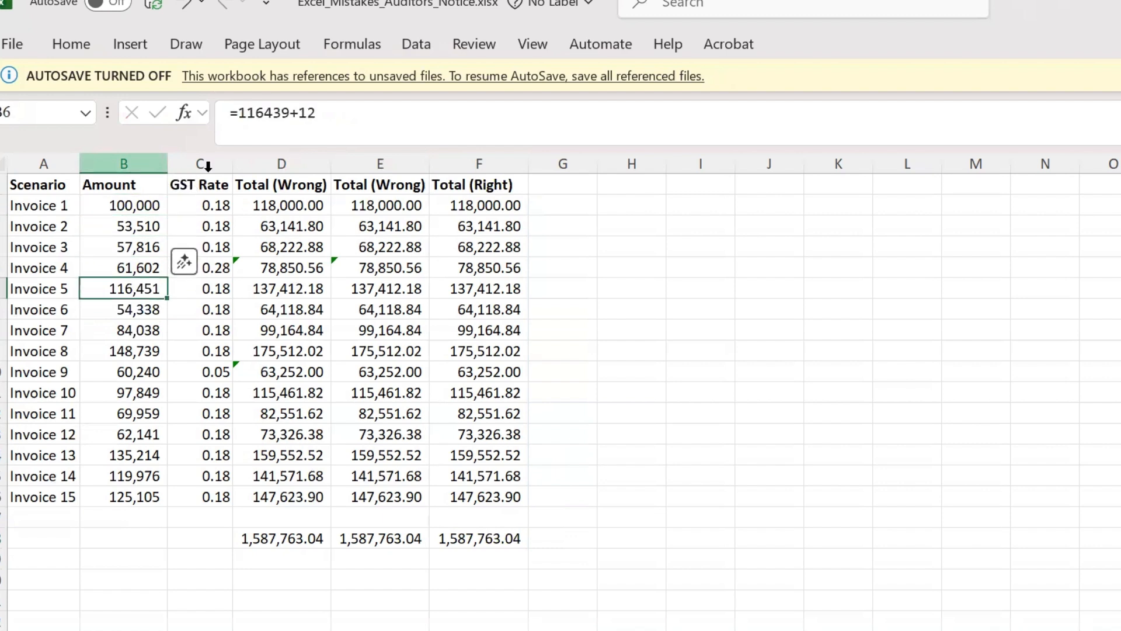
{"action": "left_click_drag", "start_coordinate": [231, 113], "coordinate": [388, 128]}
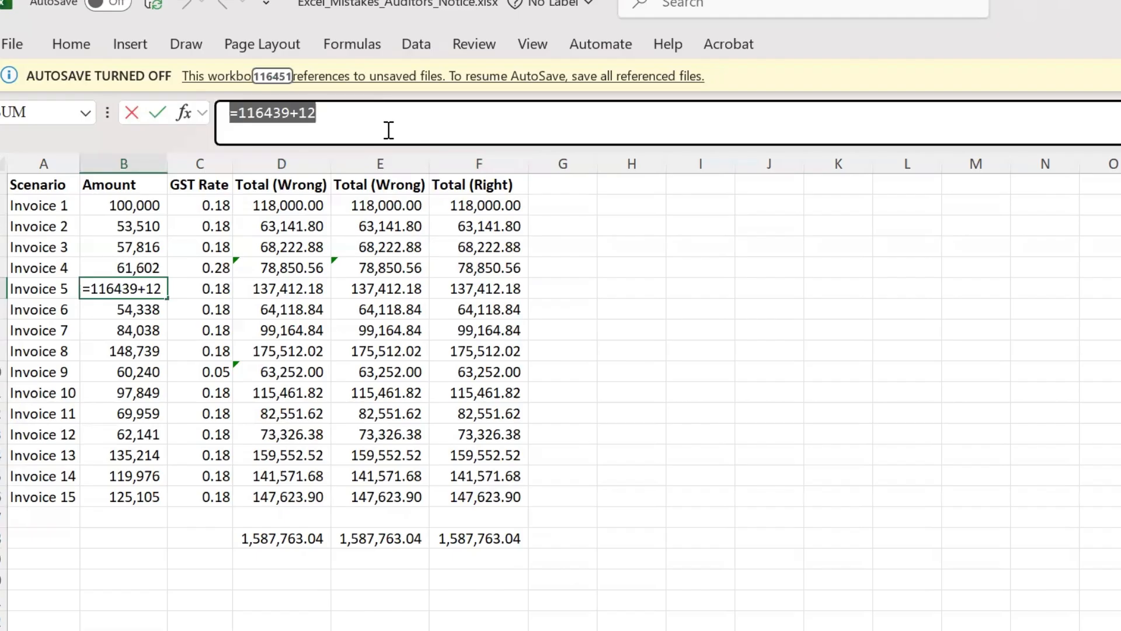
{"action": "key", "text": "Escape"}
Step: Select only the formula cells within the Amount values B2:B16 using Go To Special with the Formulas option
{"action": "key", "text": "Up"}
{"action": "key", "text": "ctrl+Up"}
{"action": "key", "text": "Down"}
{"action": "key", "text": "ctrl+shift+Down"}
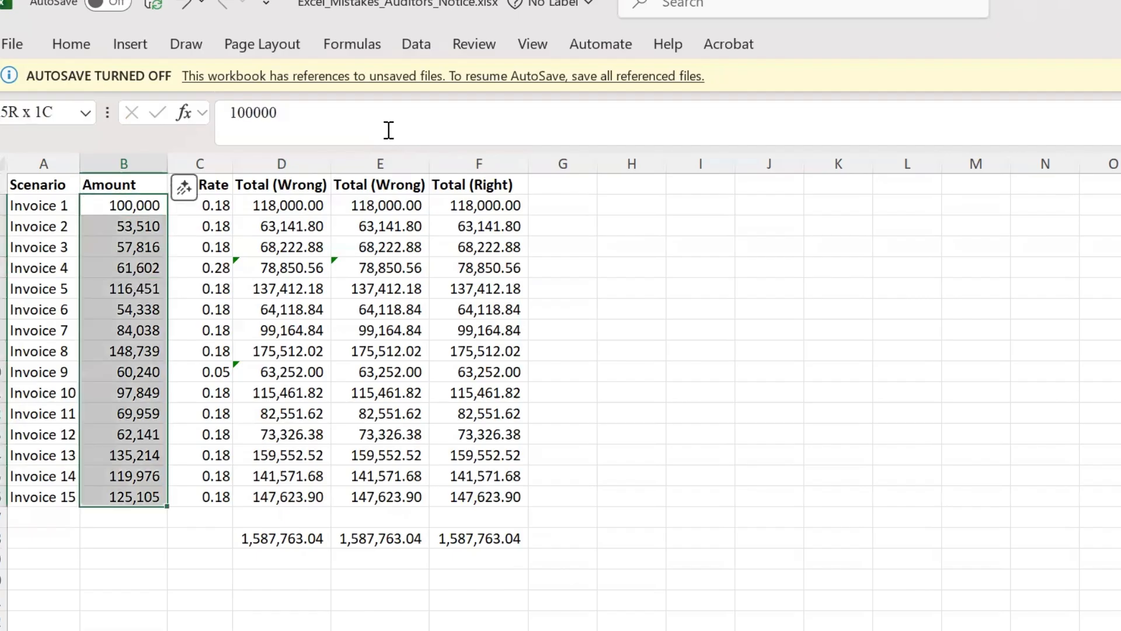
{"action": "key", "text": "F5"}
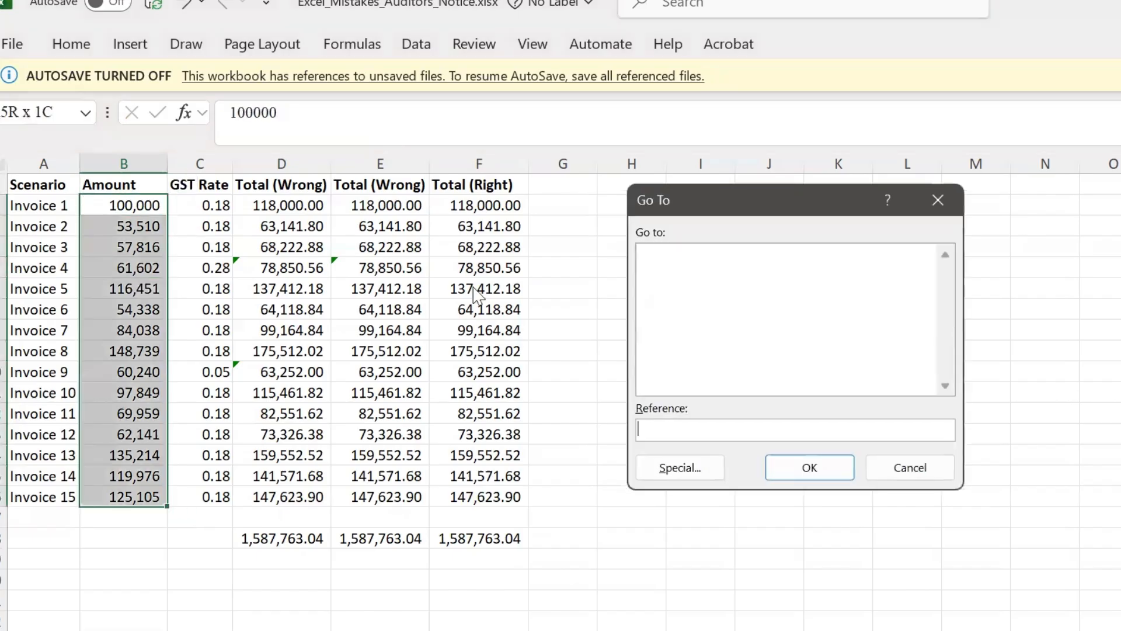
{"action": "left_click", "coordinate": [657, 464]}
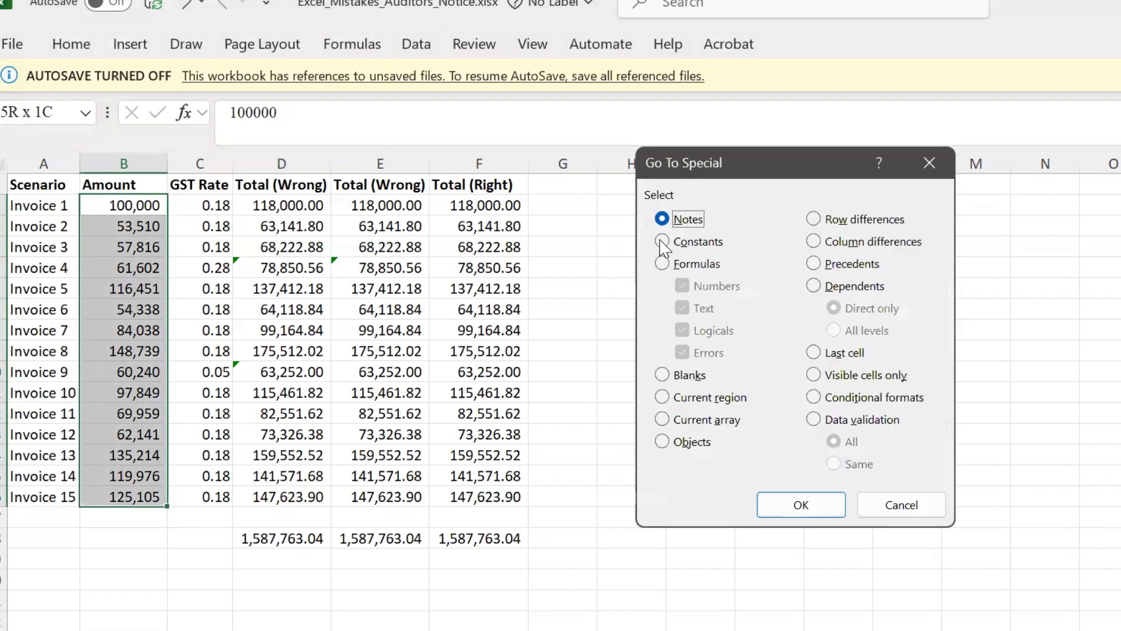
{"action": "left_click", "coordinate": [663, 264]}
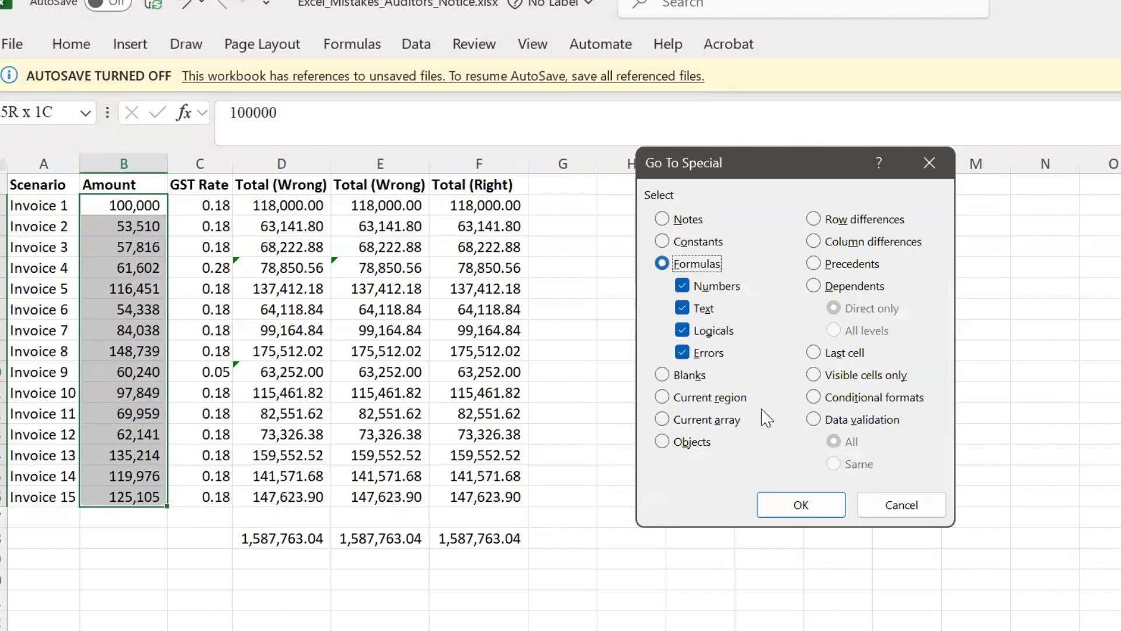
{"action": "left_click", "coordinate": [803, 504]}
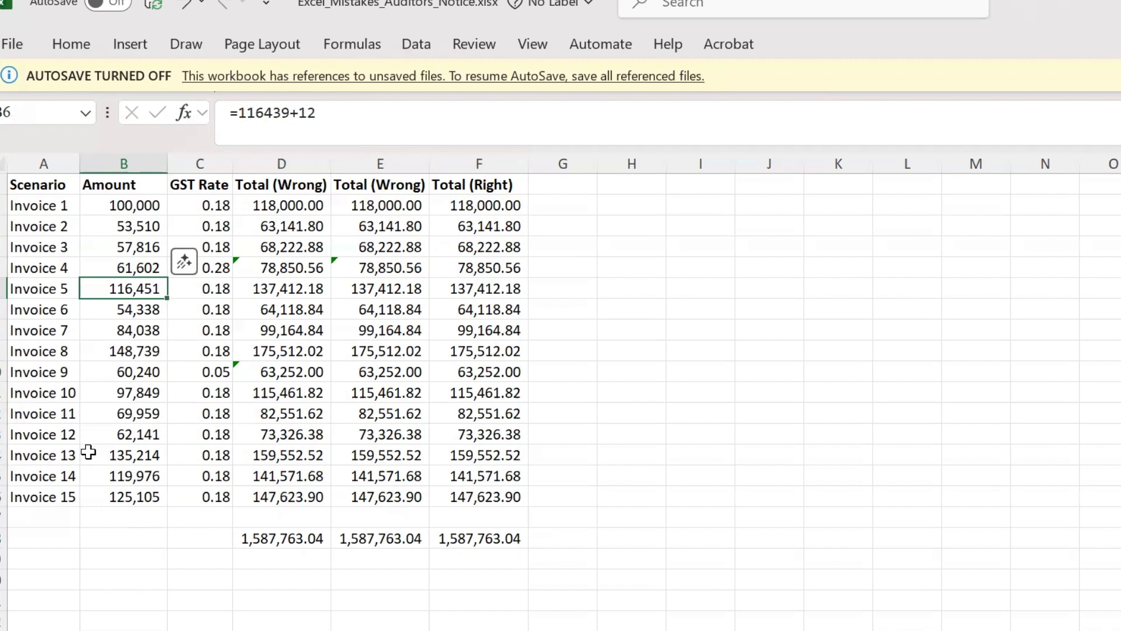
Step: Go to the next sheet and examine its ledger table, including row 1 above the headers and the account number entries
{"action": "key", "text": "ctrl+Page_Down"}
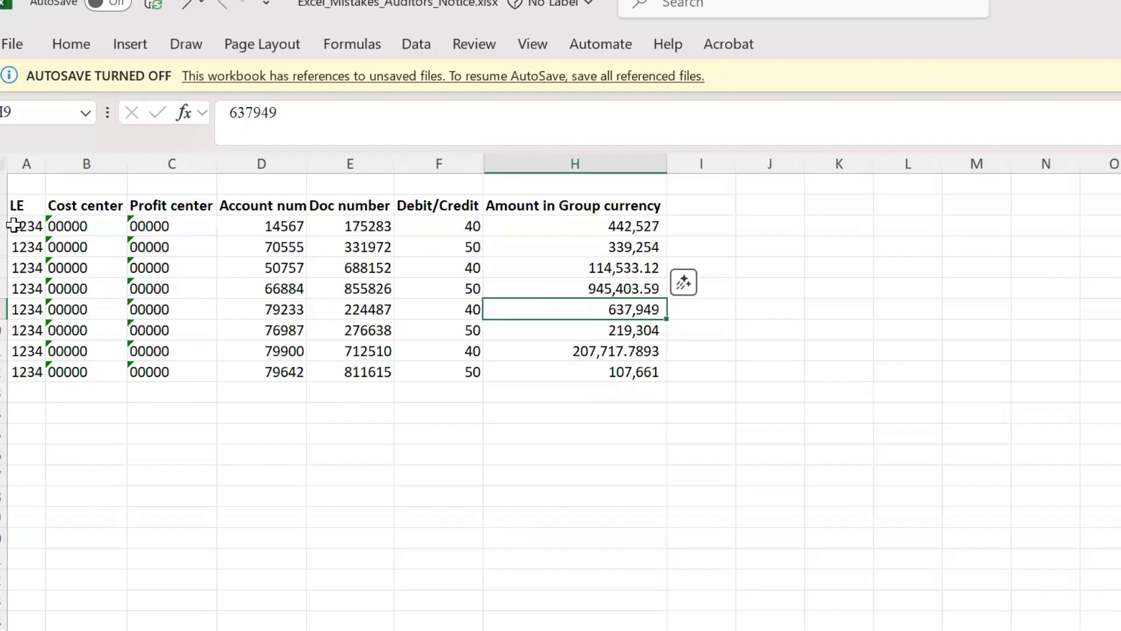
{"action": "left_click_drag", "start_coordinate": [15, 210], "coordinate": [570, 390]}
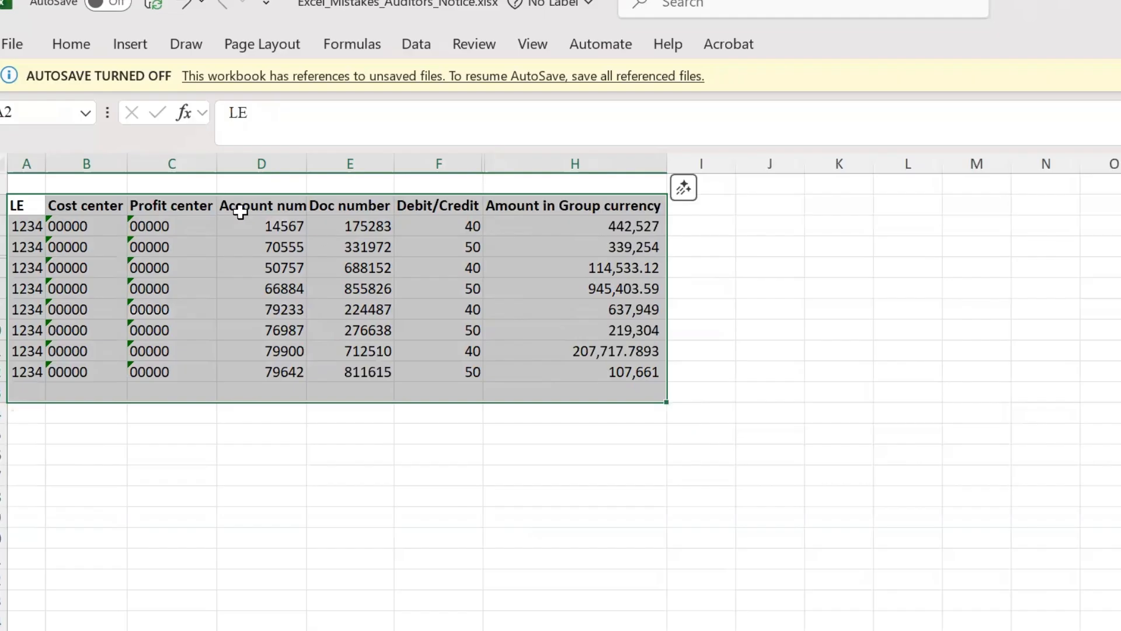
{"action": "left_click", "coordinate": [3, 183]}
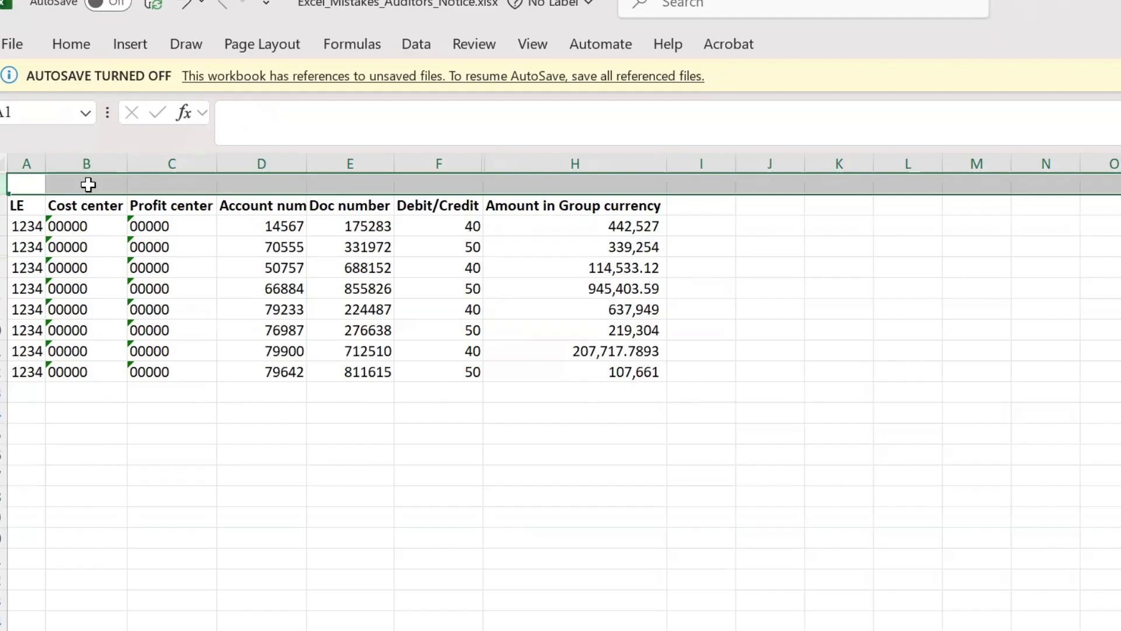
{"action": "left_click", "coordinate": [248, 228]}
{"action": "left_click", "coordinate": [262, 248]}
{"action": "left_click_drag", "start_coordinate": [262, 247], "coordinate": [275, 364]}
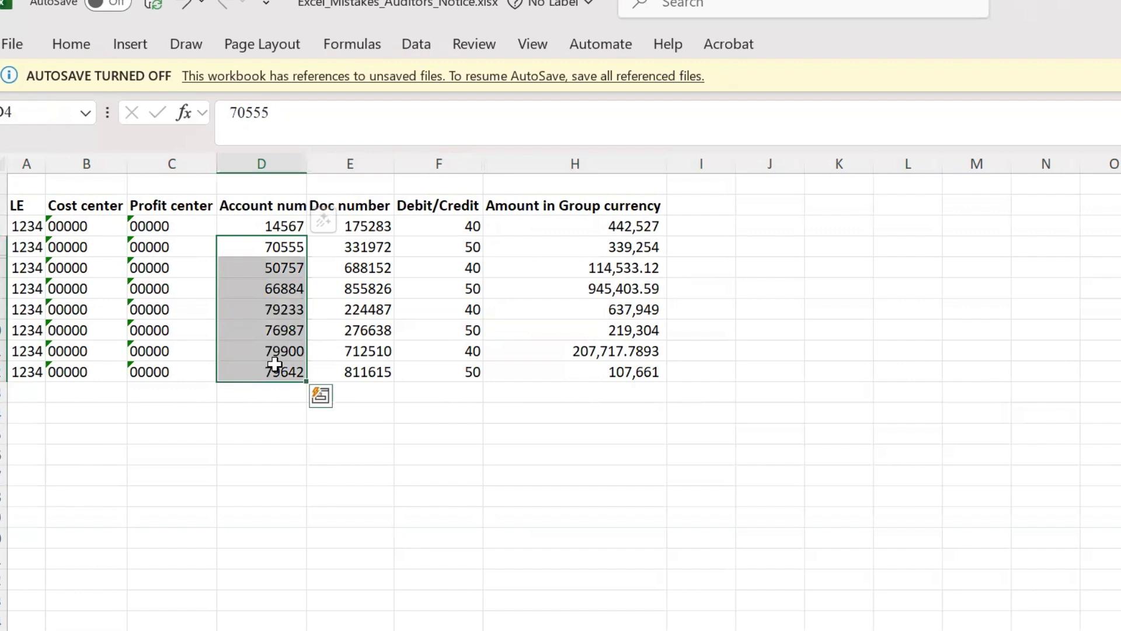
{"action": "left_click", "coordinate": [252, 228]}
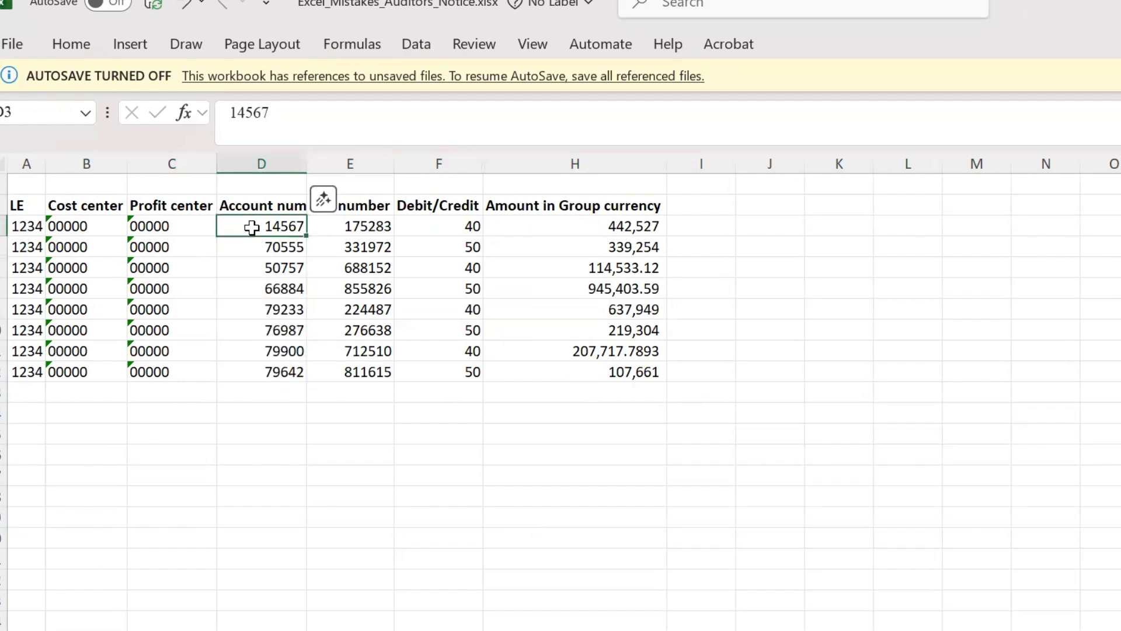
{"action": "left_click", "coordinate": [4, 184]}
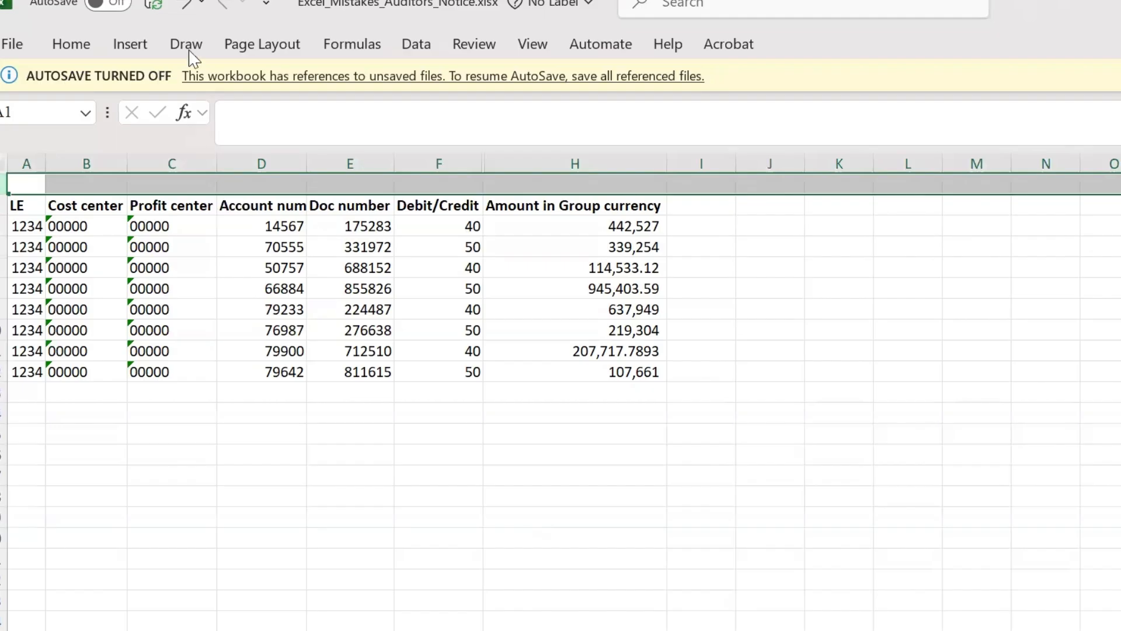
Step: Compare the number formatting and decimals of the Amount in Group currency values, including H7, H8 and H11
{"action": "left_click_drag", "start_coordinate": [553, 222], "coordinate": [573, 368]}
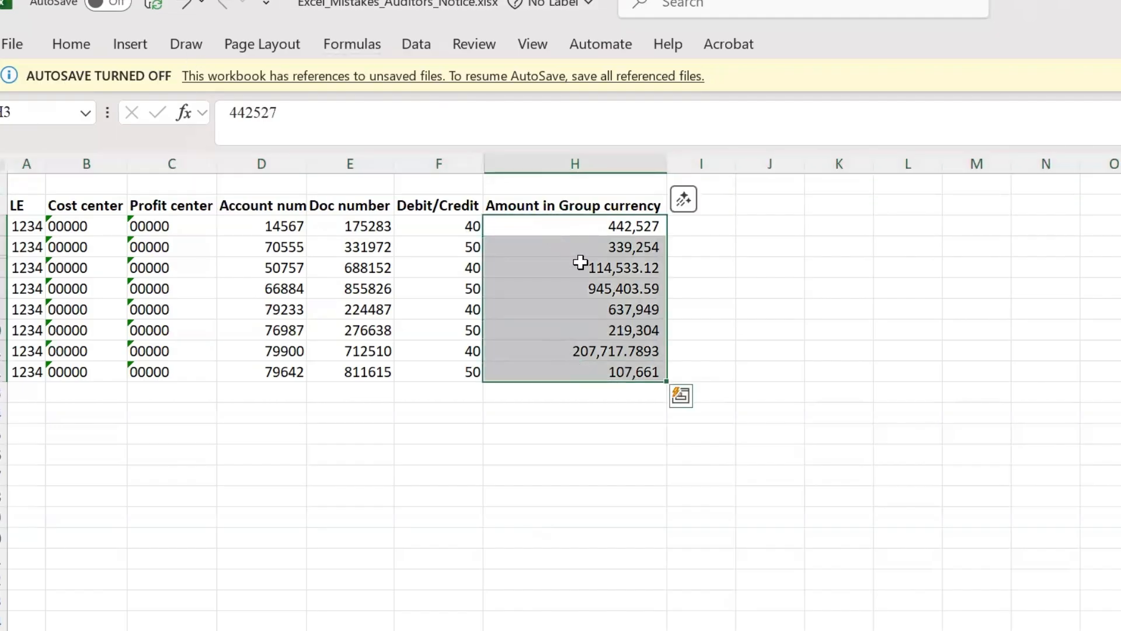
{"action": "left_click_drag", "start_coordinate": [625, 228], "coordinate": [614, 248]}
{"action": "left_click", "coordinate": [599, 270]}
{"action": "left_click_drag", "start_coordinate": [598, 289], "coordinate": [598, 290]}
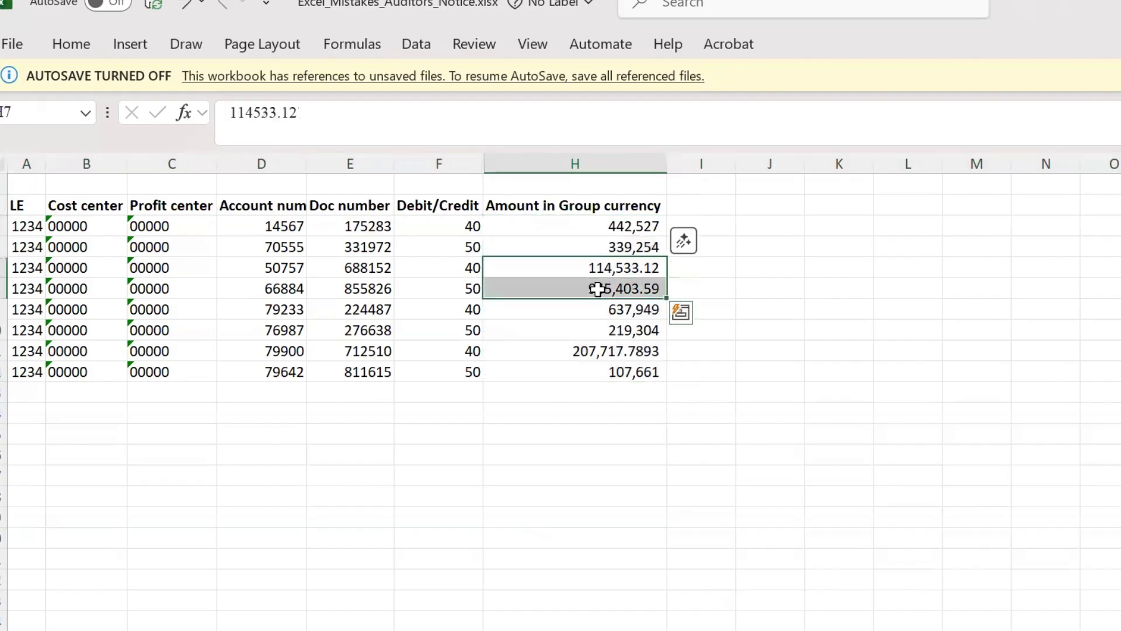
{"action": "left_click", "coordinate": [566, 351]}
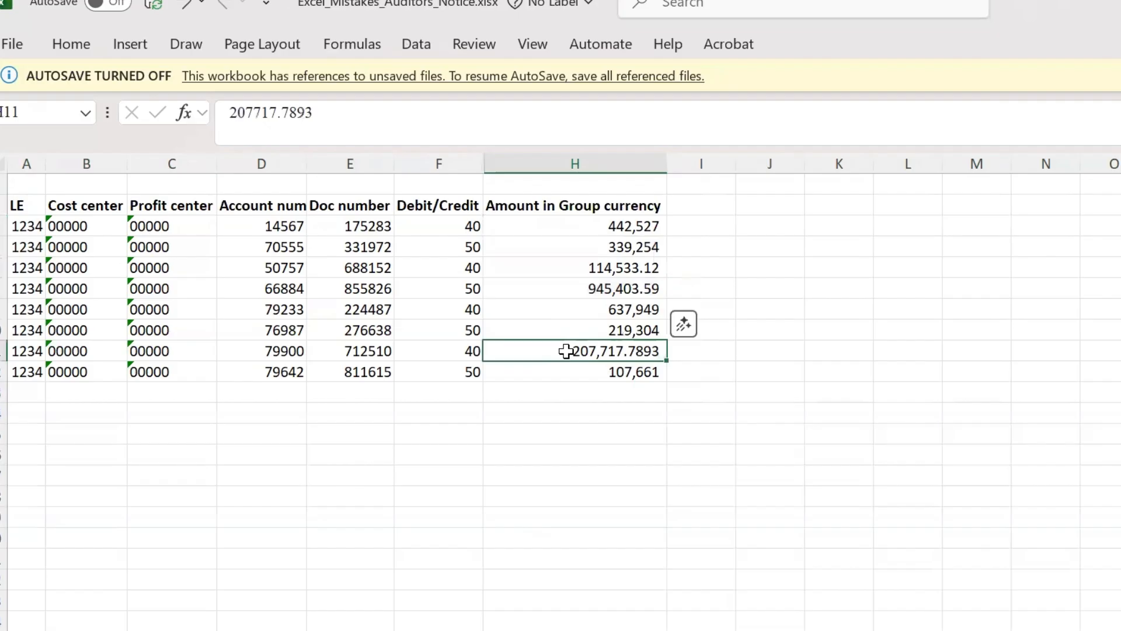
Step: Check the amounts for hidden data between columns F and H and between rows 4 and 7
{"action": "left_click_drag", "start_coordinate": [555, 230], "coordinate": [577, 369]}
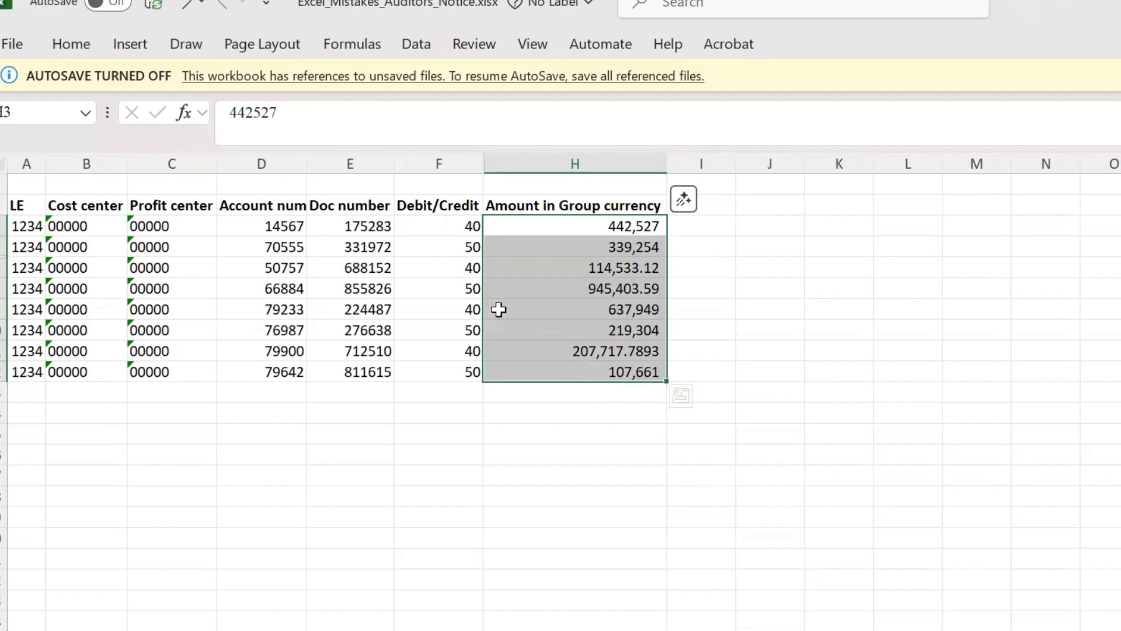
{"action": "left_click_drag", "start_coordinate": [457, 154], "coordinate": [495, 163]}
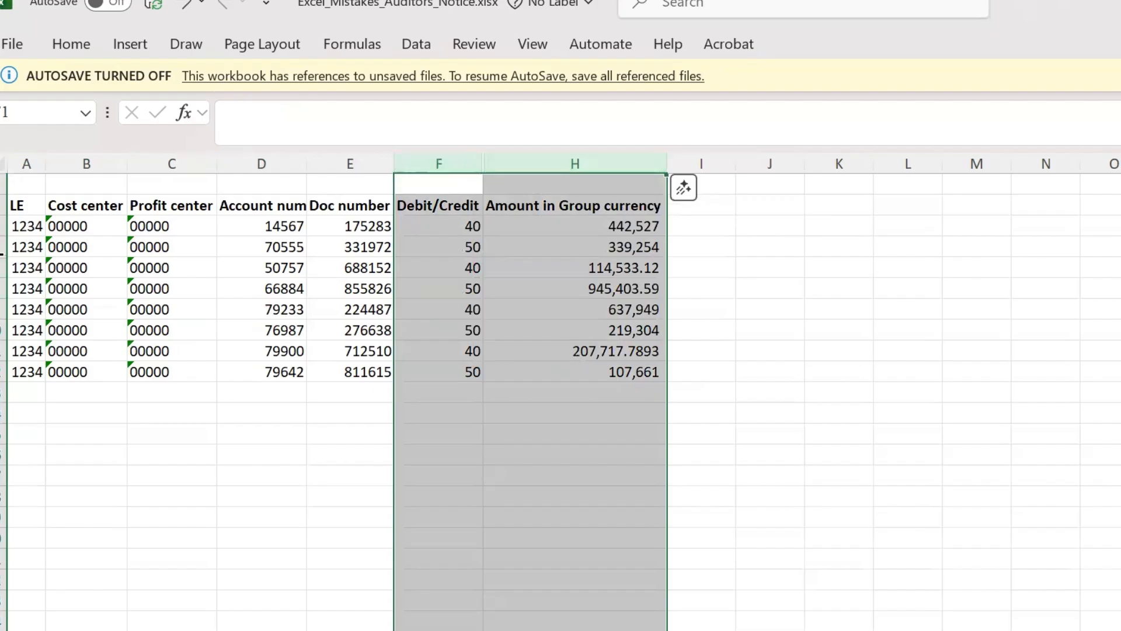
{"action": "left_click_drag", "start_coordinate": [3, 247], "coordinate": [3, 269]}
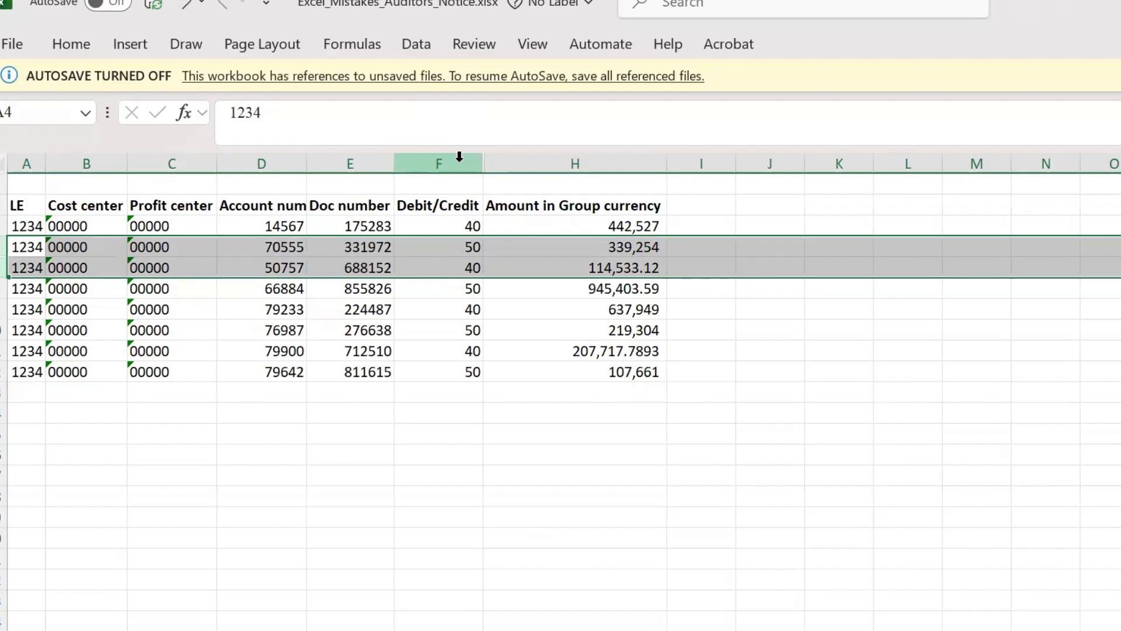
Step: Total the Amount in Group currency column in H14 with =SUM(H3:H13) and inspect the resulting formula
{"action": "left_click", "coordinate": [644, 416]}
{"action": "key", "text": "alt+equal"}
{"action": "key", "text": "Return"}
{"action": "left_click", "coordinate": [644, 417]}
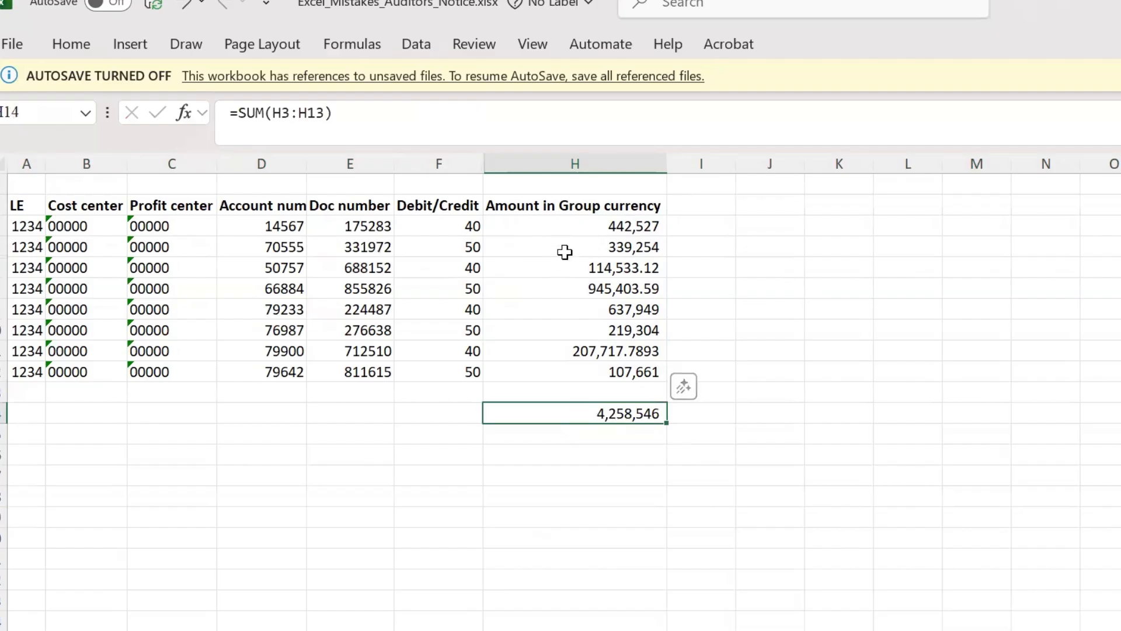
Step: Select the amounts from H3 to H12 and compare them with the total in H14
{"action": "left_click", "coordinate": [583, 226]}
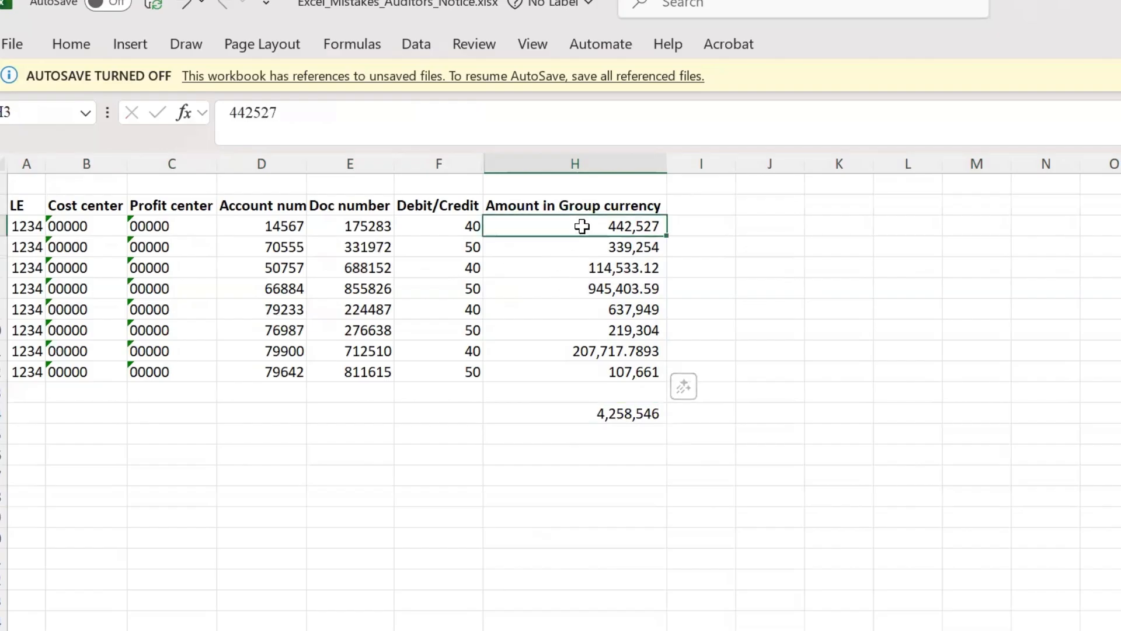
{"action": "key", "text": "ctrl+shift+Down"}
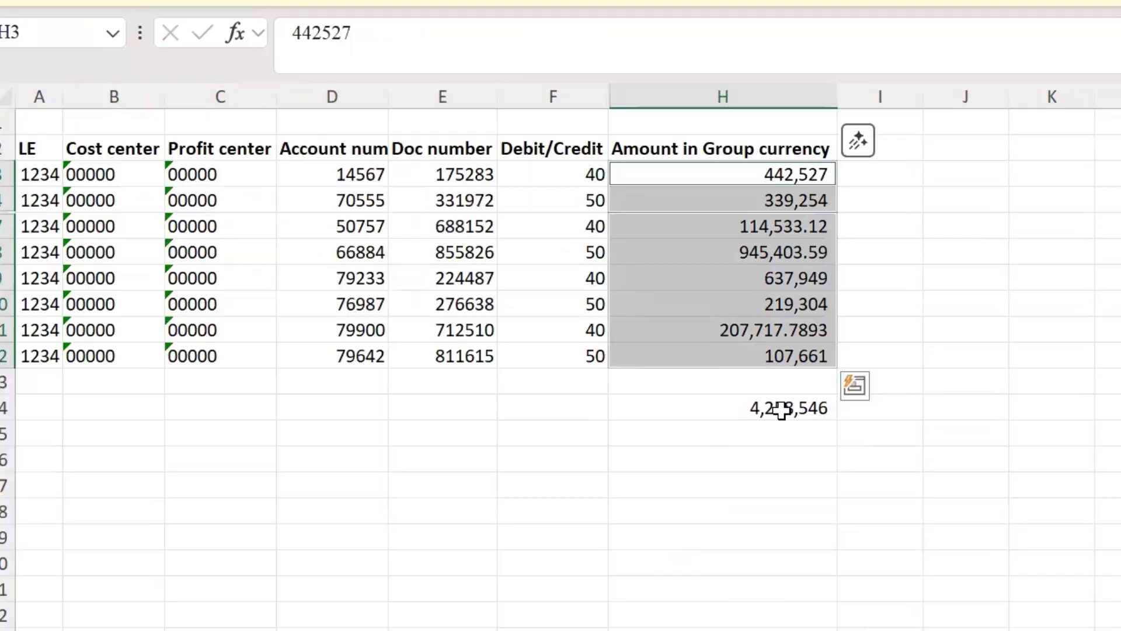
{"action": "left_click", "coordinate": [332, 100]}
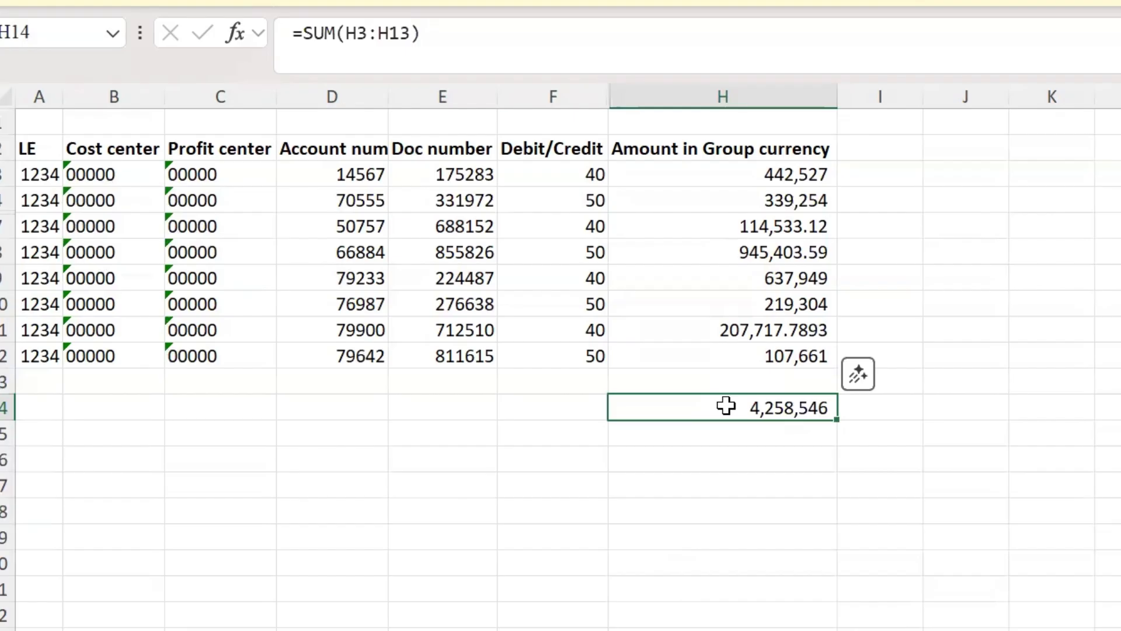
Step: Go to the next sheet and check its Amount column for mixed number and text entries in A2 and A3
{"action": "key", "text": "ctrl+Page_Down"}
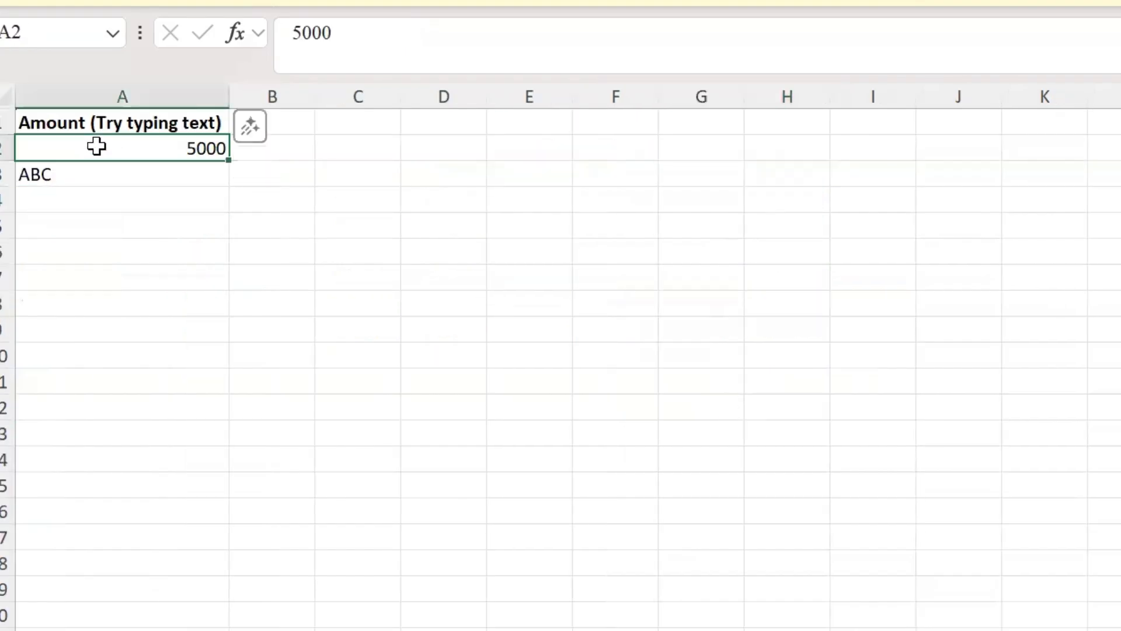
{"action": "left_click", "coordinate": [111, 94]}
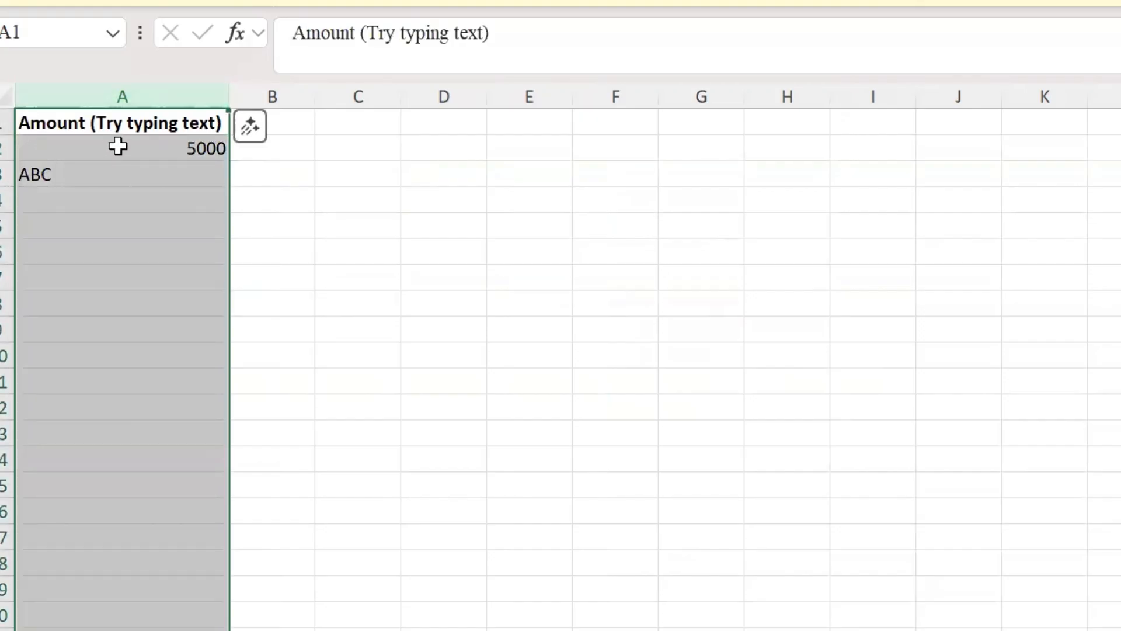
{"action": "left_click", "coordinate": [45, 121]}
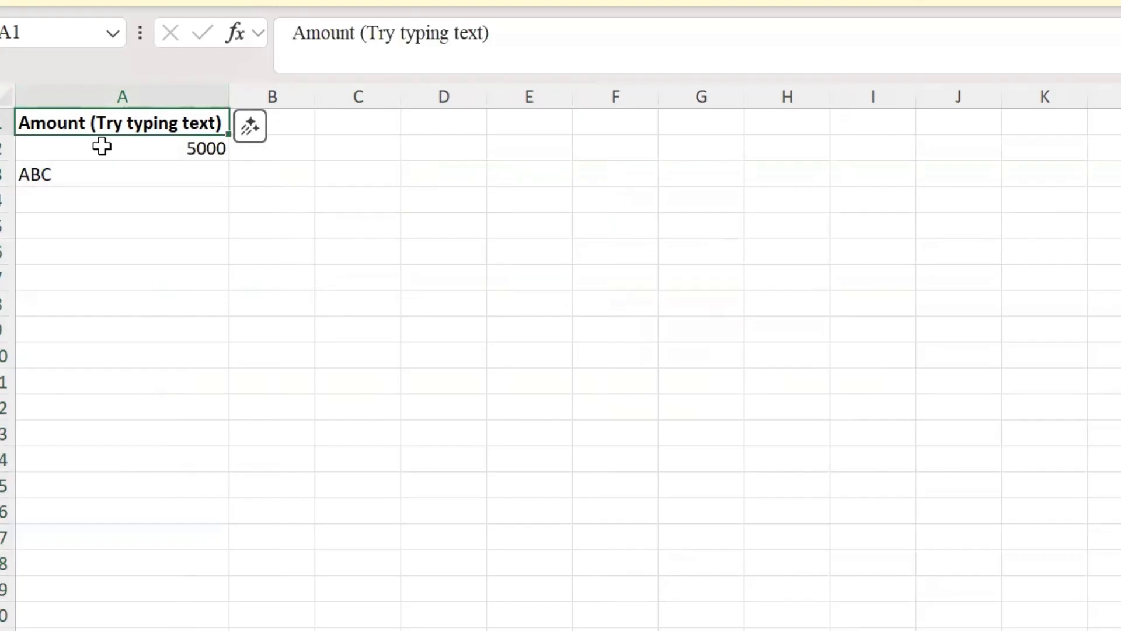
{"action": "left_click", "coordinate": [83, 155]}
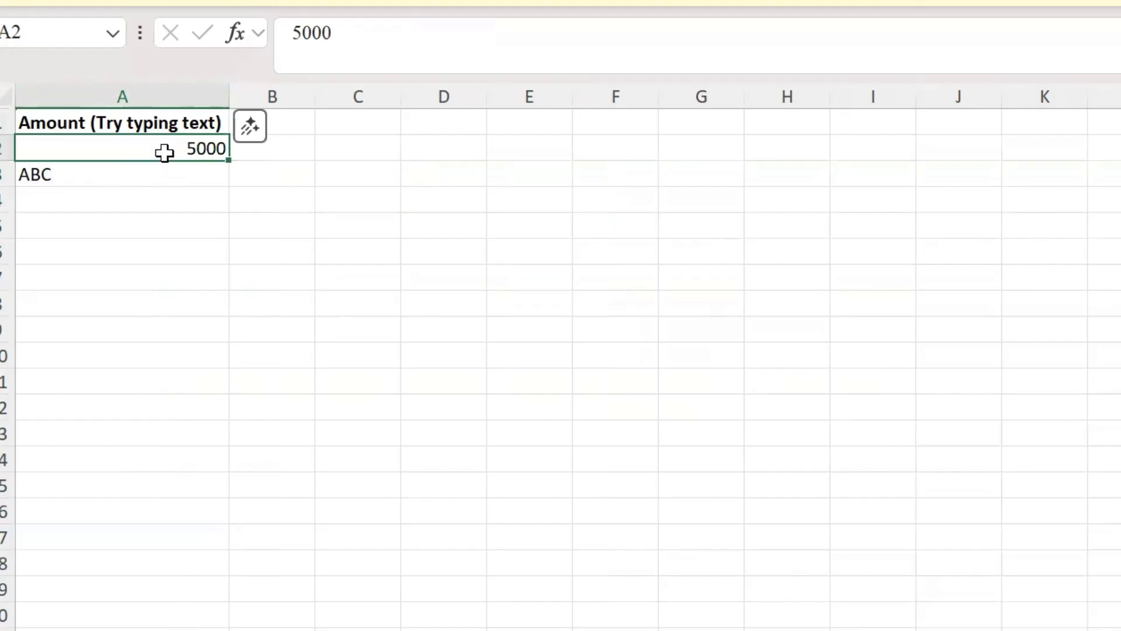
{"action": "left_click", "coordinate": [90, 173]}
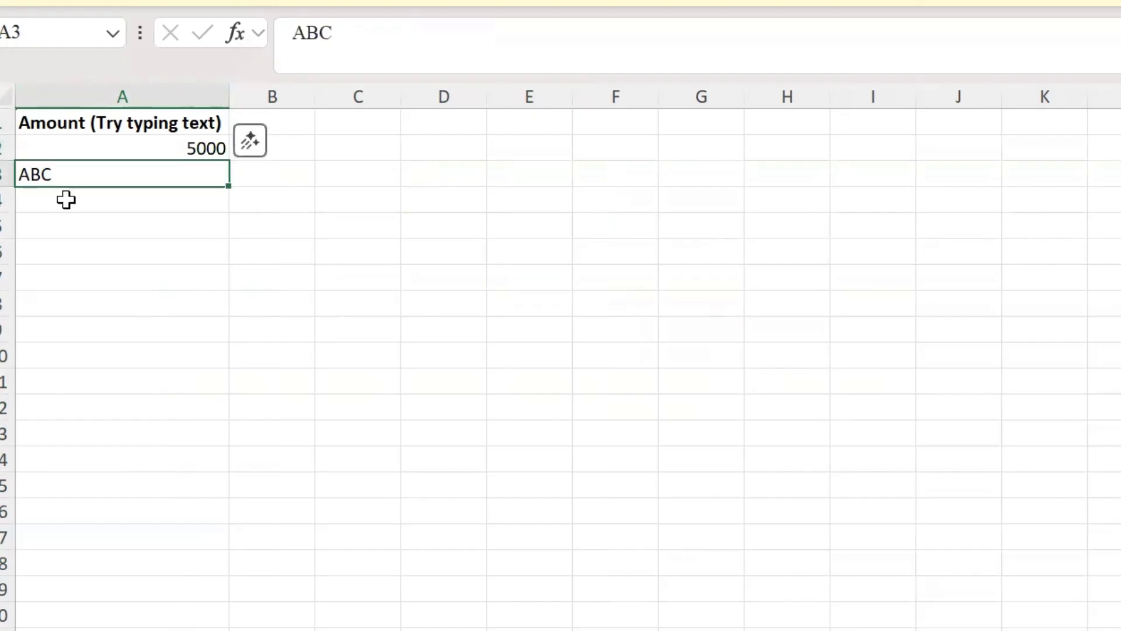
{"action": "left_click", "coordinate": [66, 199]}
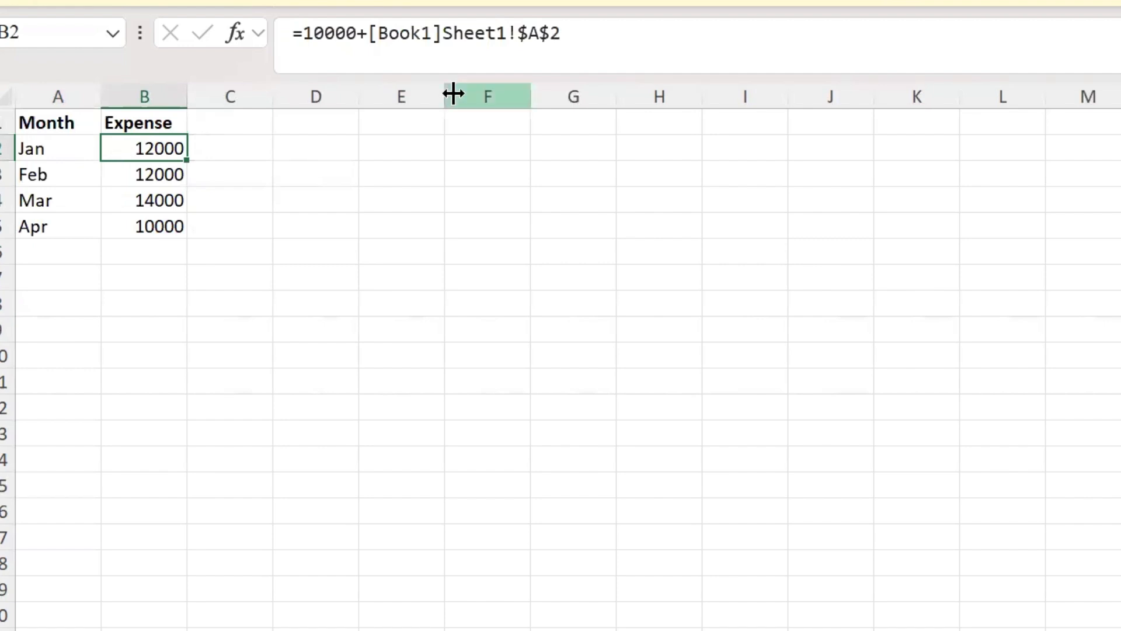
Step: Examine the external reference [Book1]Sheet1!$A$2 in the January expense formula and leave the formula unedited
{"action": "left_click", "coordinate": [368, 33]}
{"action": "left_click_drag", "start_coordinate": [368, 33], "coordinate": [628, 52]}
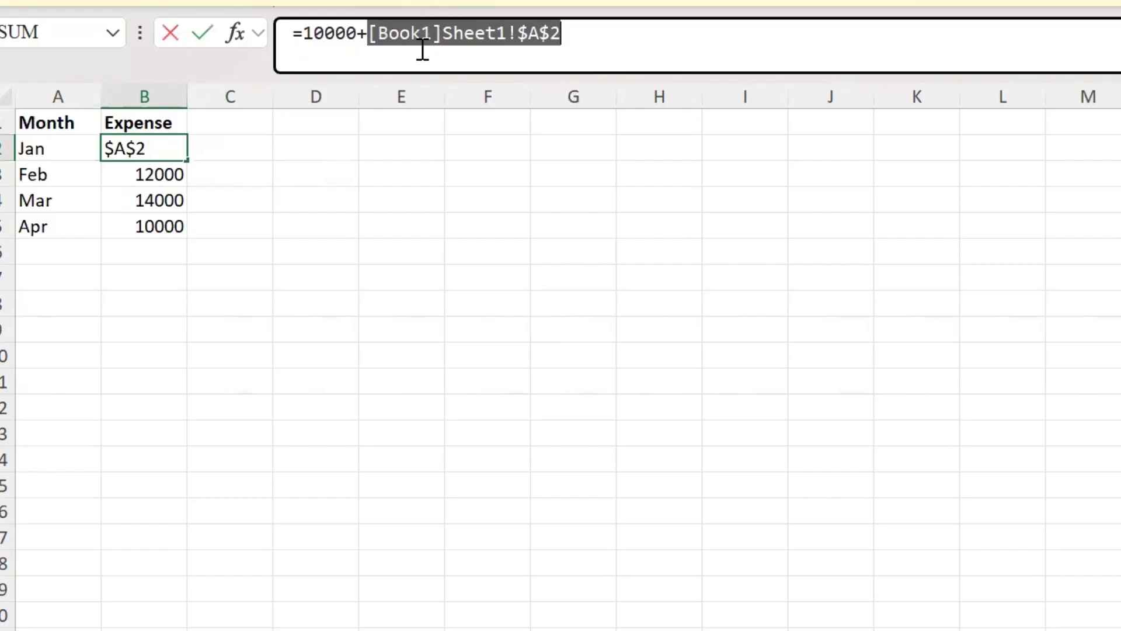
{"action": "left_click", "coordinate": [374, 32]}
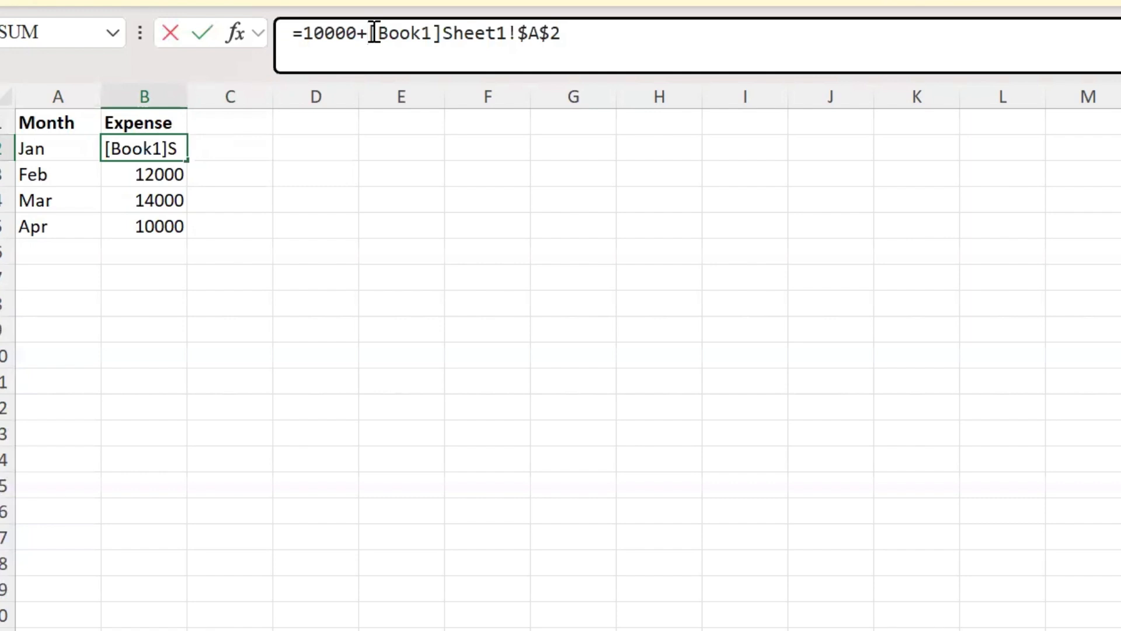
{"action": "key", "text": "Escape"}
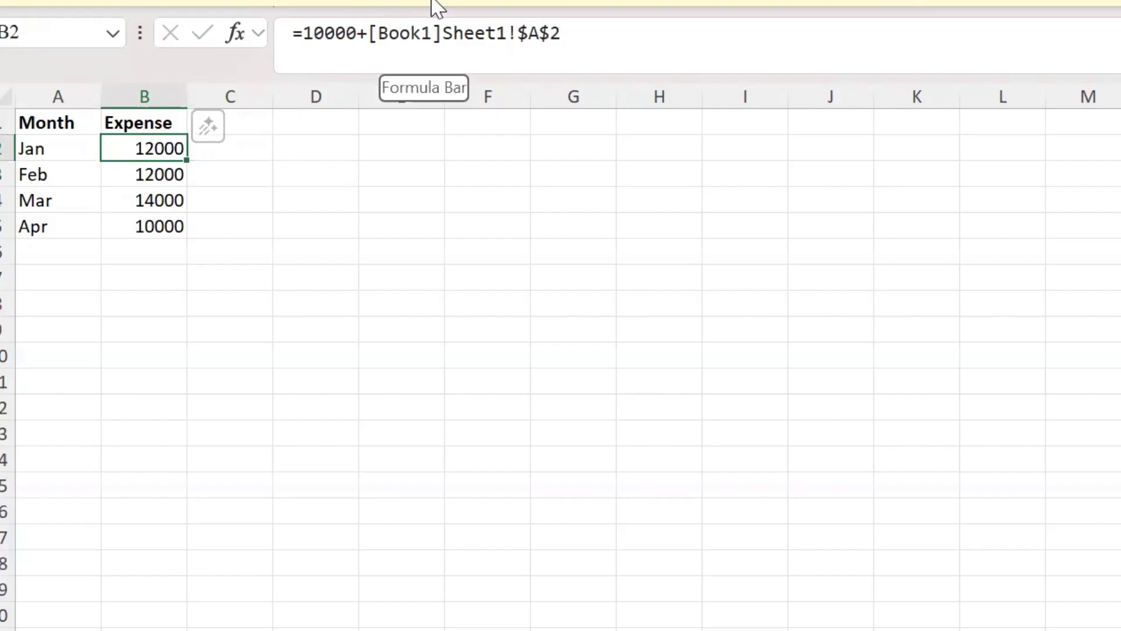
Step: Break the workbook link to Book1 and check the February and March expense cells
{"action": "left_click", "coordinate": [525, 33]}
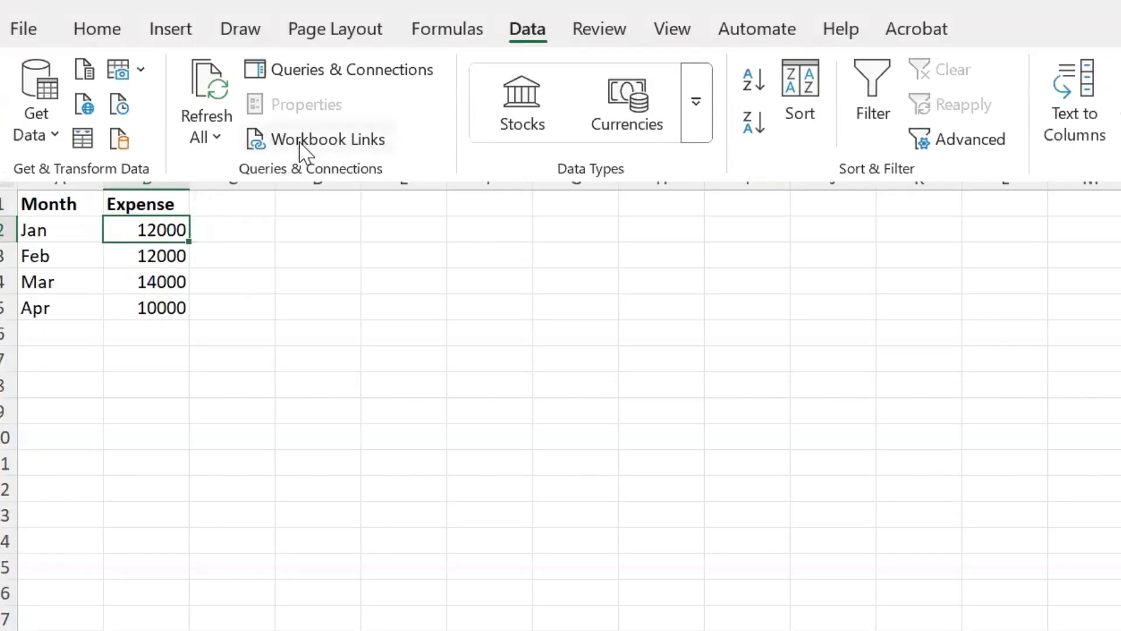
{"action": "left_click", "coordinate": [301, 141]}
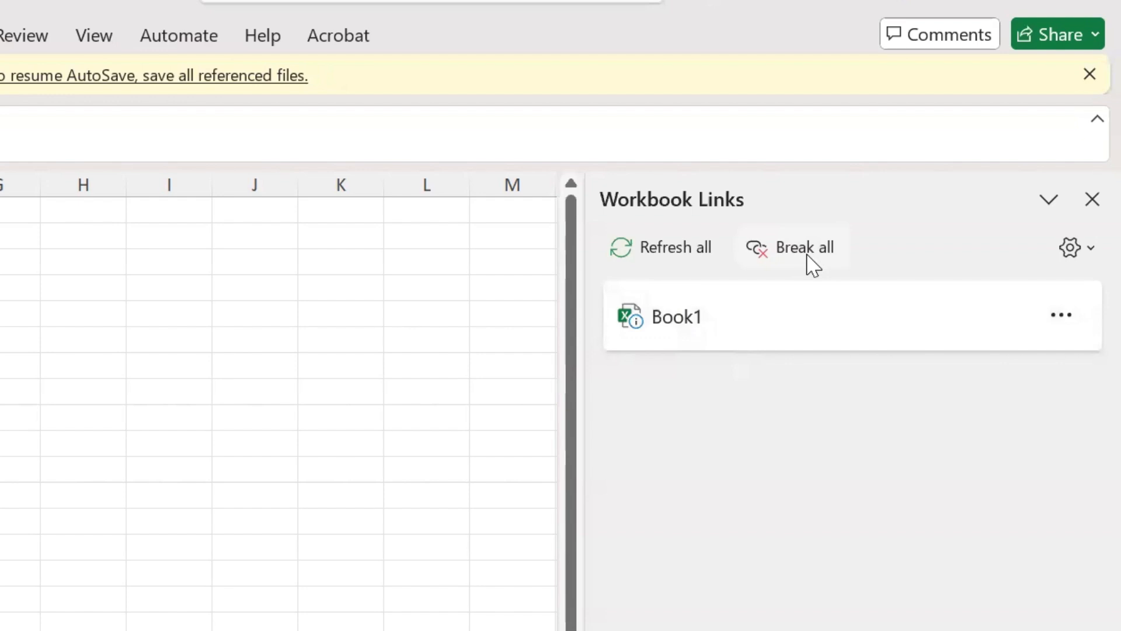
{"action": "left_click", "coordinate": [1064, 318]}
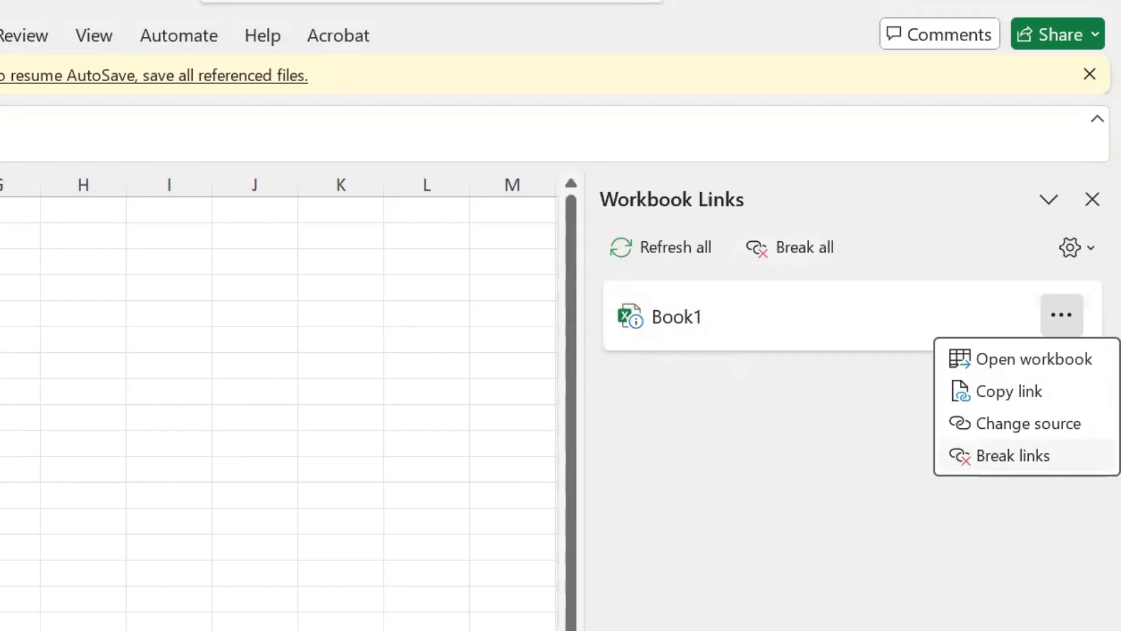
{"action": "left_click", "coordinate": [986, 461]}
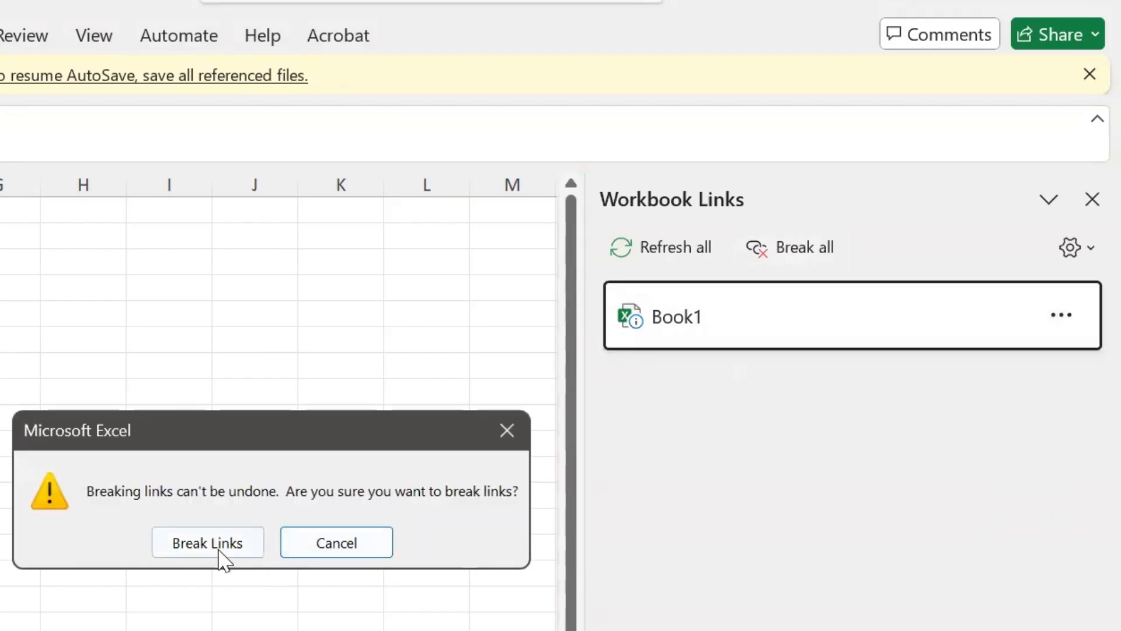
{"action": "left_click", "coordinate": [205, 543]}
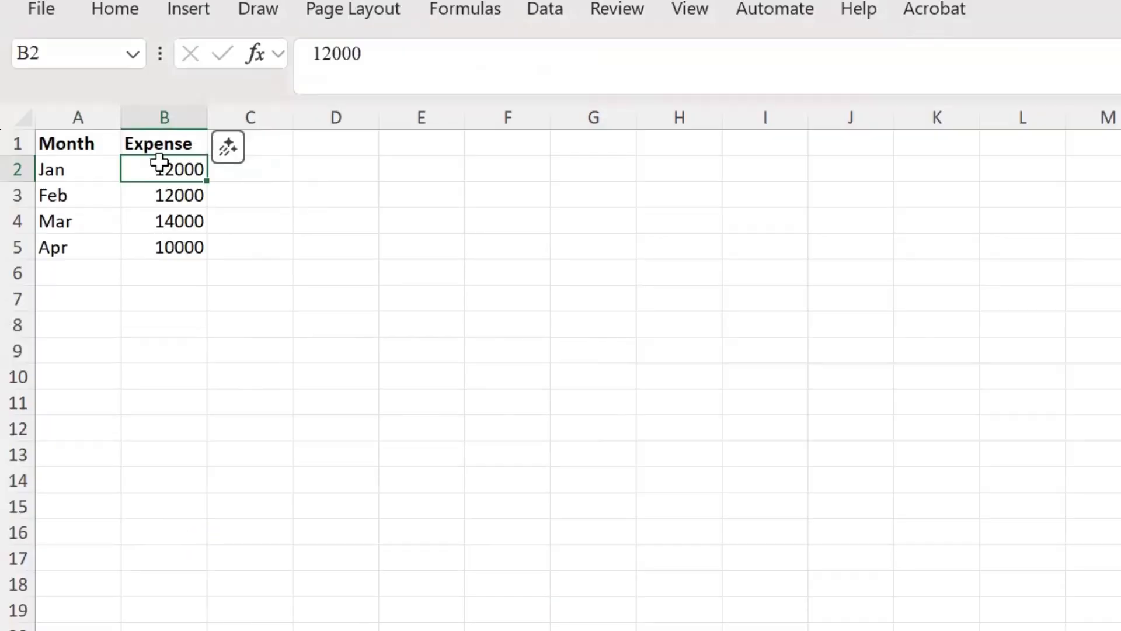
{"action": "left_click", "coordinate": [150, 194]}
{"action": "left_click", "coordinate": [158, 226]}
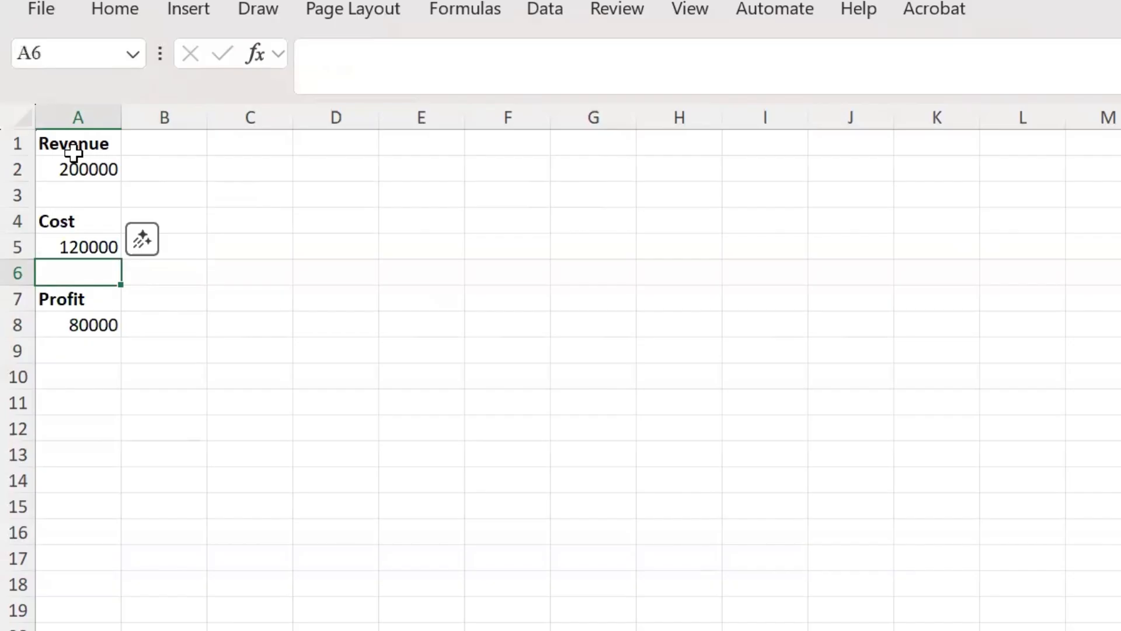
Step: Examine the layout of the Revenue, Cost and Profit headings and values in column A
{"action": "left_click_drag", "start_coordinate": [70, 148], "coordinate": [80, 354]}
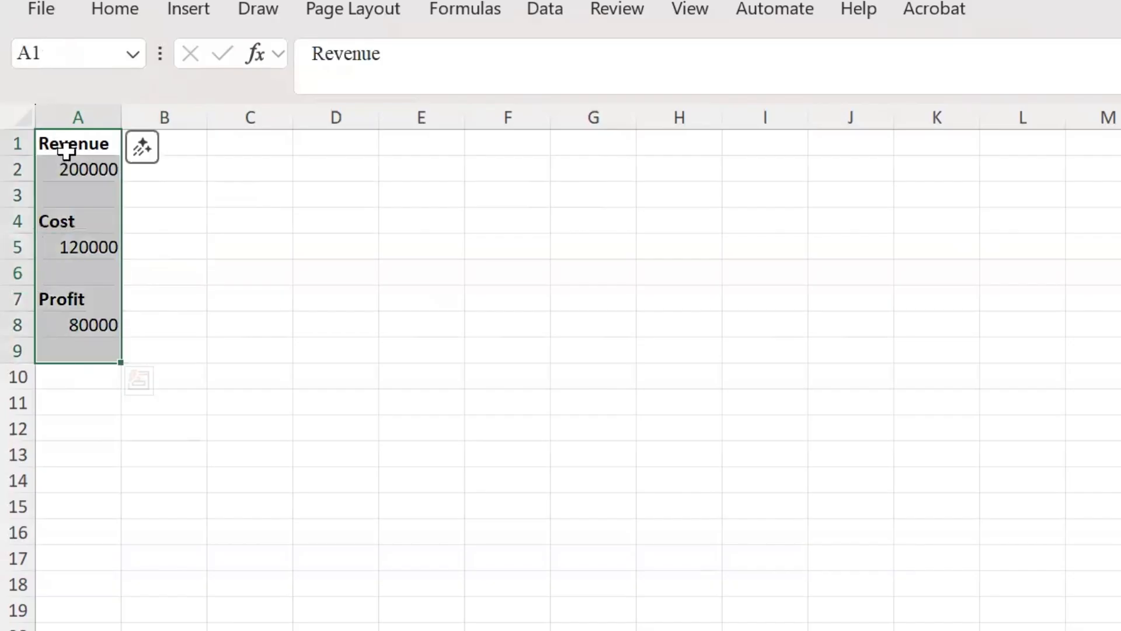
{"action": "left_click", "coordinate": [65, 149]}
{"action": "left_click", "coordinate": [77, 223]}
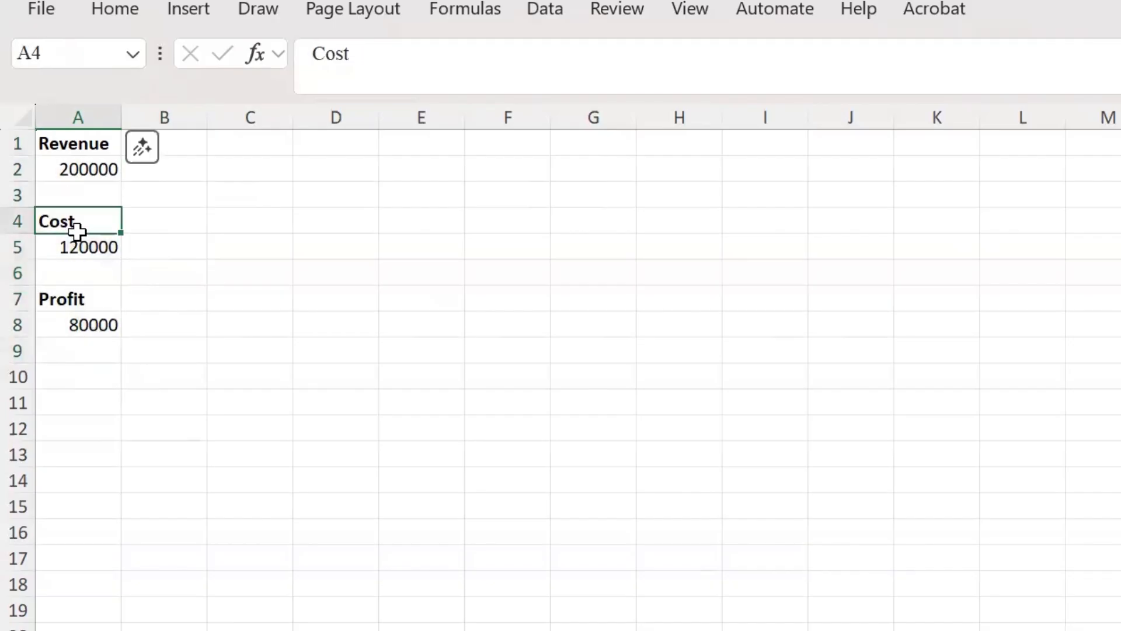
{"action": "left_click", "coordinate": [79, 301]}
Step: Start a compact summary with the label Revenue in E2 and a reference to A2 beside it in F2
{"action": "left_click", "coordinate": [397, 169]}
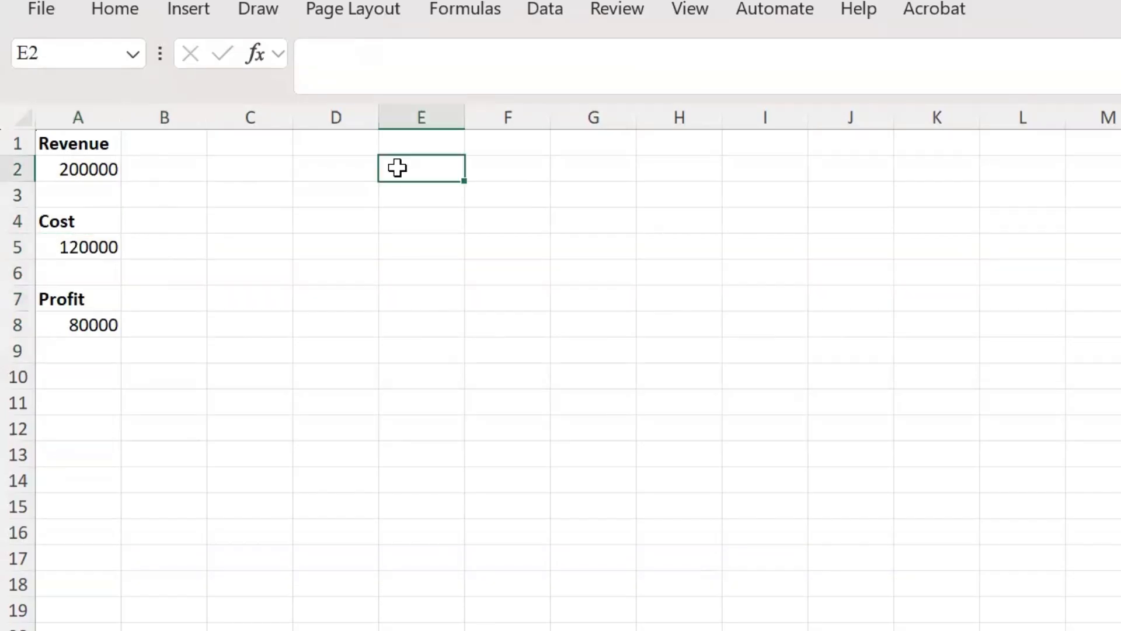
{"action": "type", "text": "Revenue"}
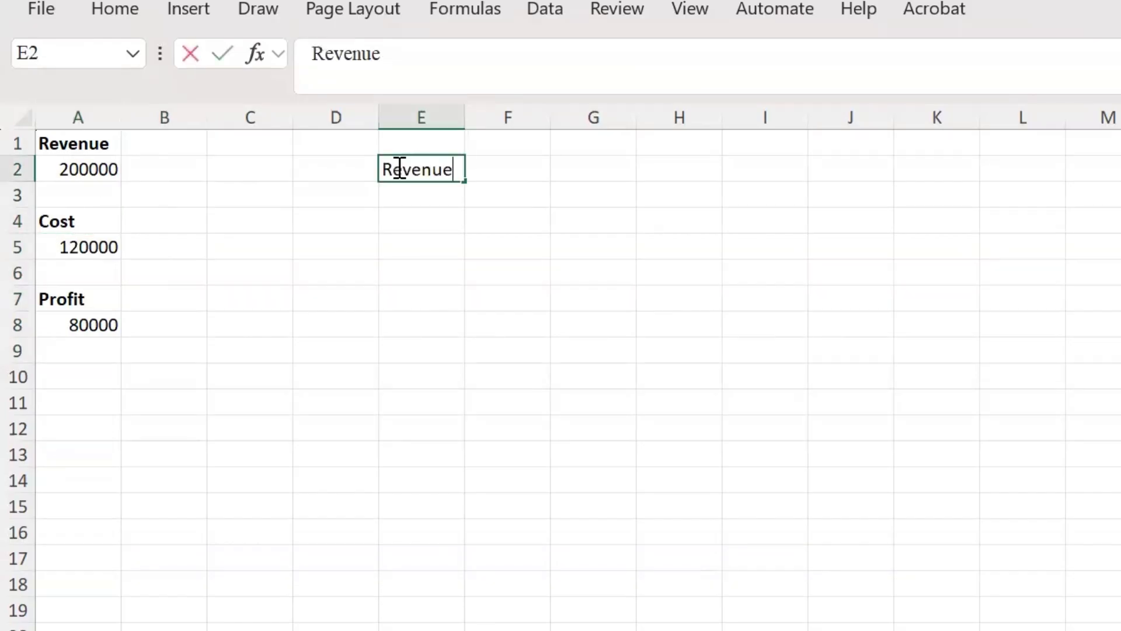
{"action": "key", "text": "Tab"}
{"action": "type", "text": "="}
{"action": "key", "text": "Left"}
{"action": "key", "text": "Left"}
{"action": "key", "text": "Left"}
{"action": "key", "text": "Left"}
{"action": "key", "text": "Left"}
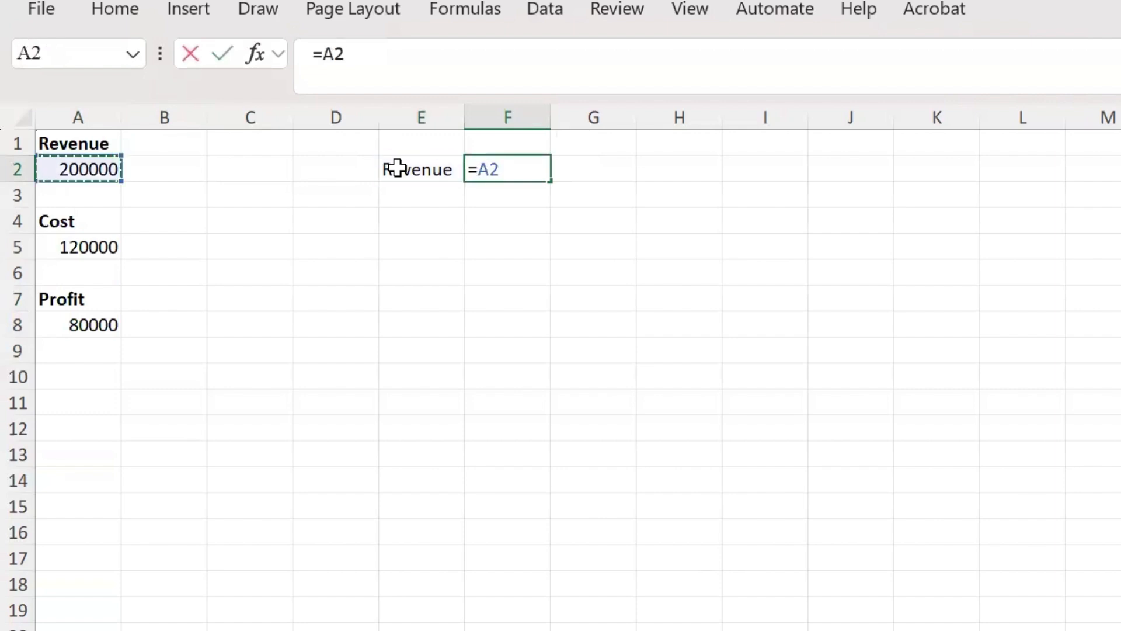
{"action": "key", "text": "Return"}
Step: Add a Cost row beneath Revenue, with the label in E3 and F3 referencing the cost value in A5
{"action": "type", "text": "Cost"}
{"action": "key", "text": "Tab"}
{"action": "type", "text": "="}
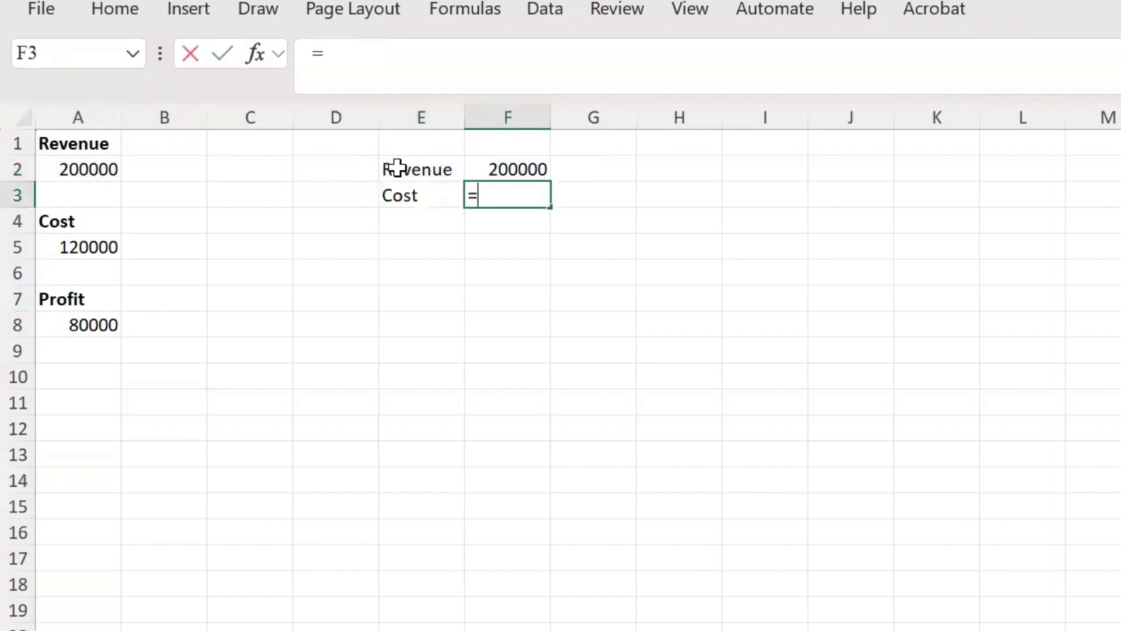
{"action": "key", "text": "Down"}
{"action": "key", "text": "Left"}
{"action": "key", "text": "Left"}
{"action": "key", "text": "Left"}
{"action": "key", "text": "Left"}
{"action": "key", "text": "Left"}
{"action": "key", "text": "Down"}
{"action": "key", "text": "Return"}
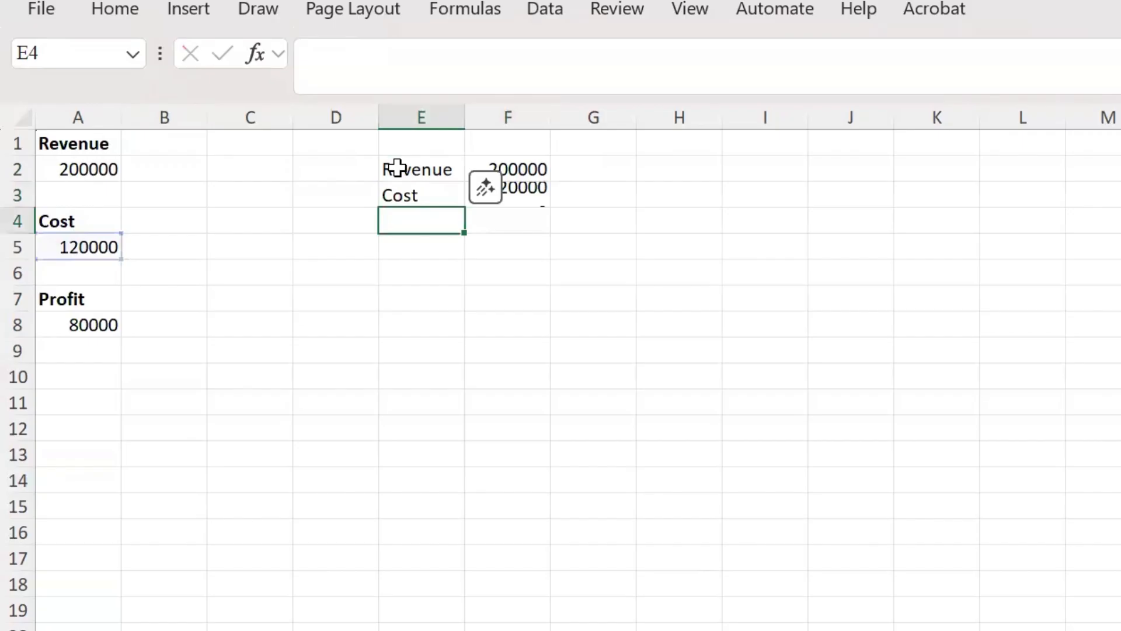
Step: Add a Profit row with the label in E4 and the formula =F2-F3 in F4
{"action": "type", "text": "Profit"}
{"action": "key", "text": "Tab"}
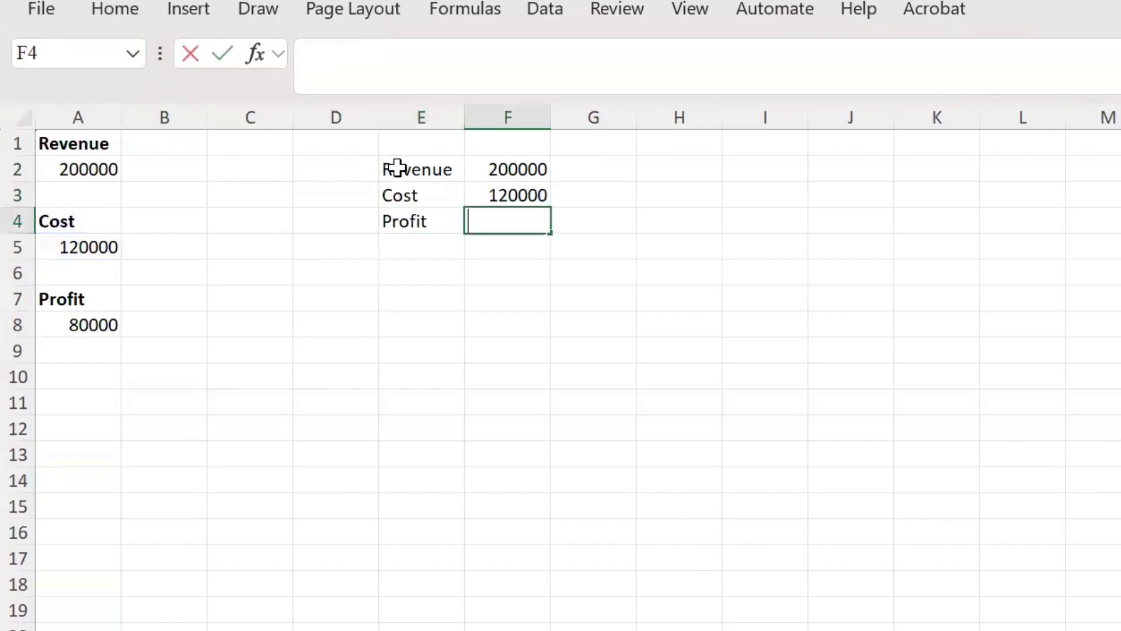
{"action": "type", "text": "=="}
{"action": "key", "text": "Up"}
{"action": "key", "text": "Up"}
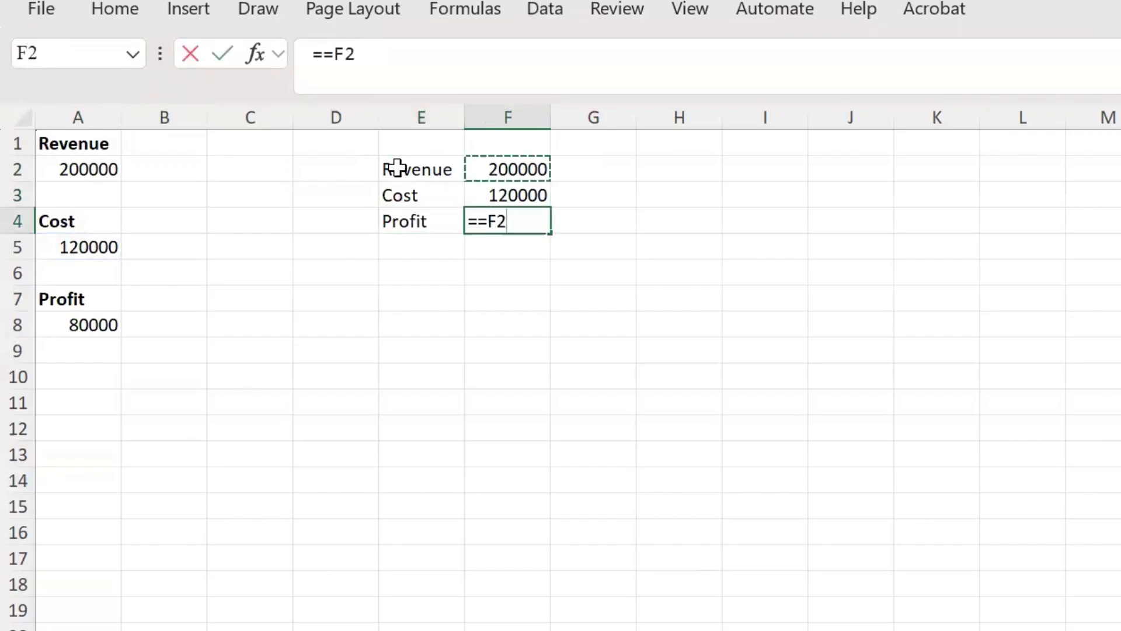
{"action": "type", "text": "-"}
{"action": "key", "text": "Up"}
{"action": "key", "text": "Return"}
{"action": "key", "text": "Return"}
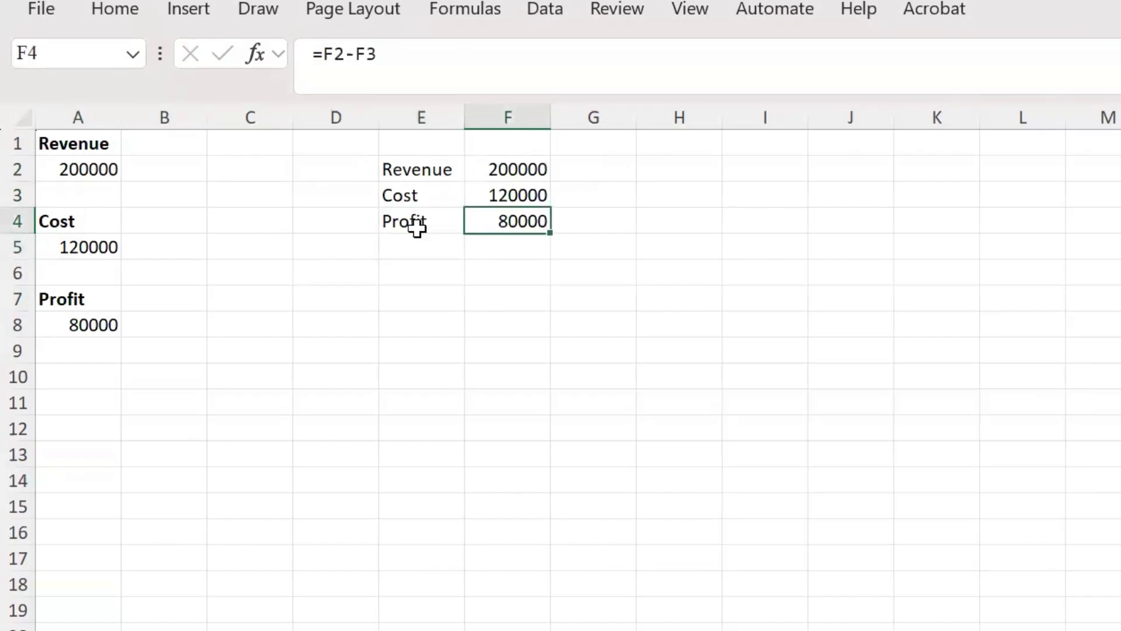
Step: Compare the compact summary in E2:F4 with the original stacked layout in column A
{"action": "left_click", "coordinate": [421, 162]}
{"action": "left_click_drag", "start_coordinate": [420, 162], "coordinate": [493, 213]}
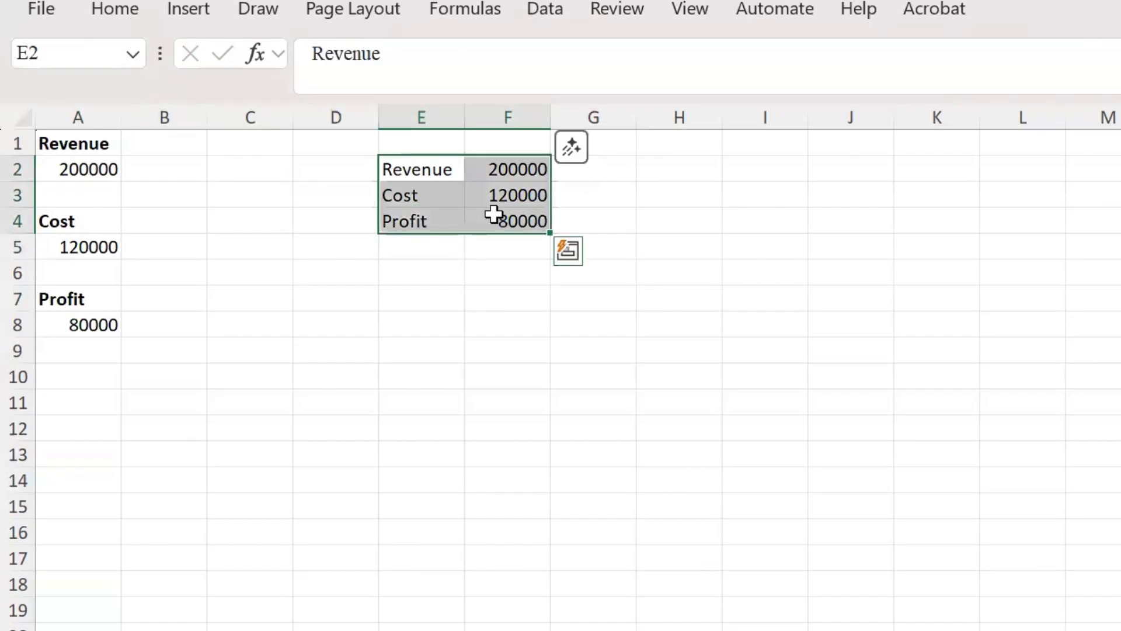
{"action": "left_click_drag", "start_coordinate": [68, 153], "coordinate": [121, 390]}
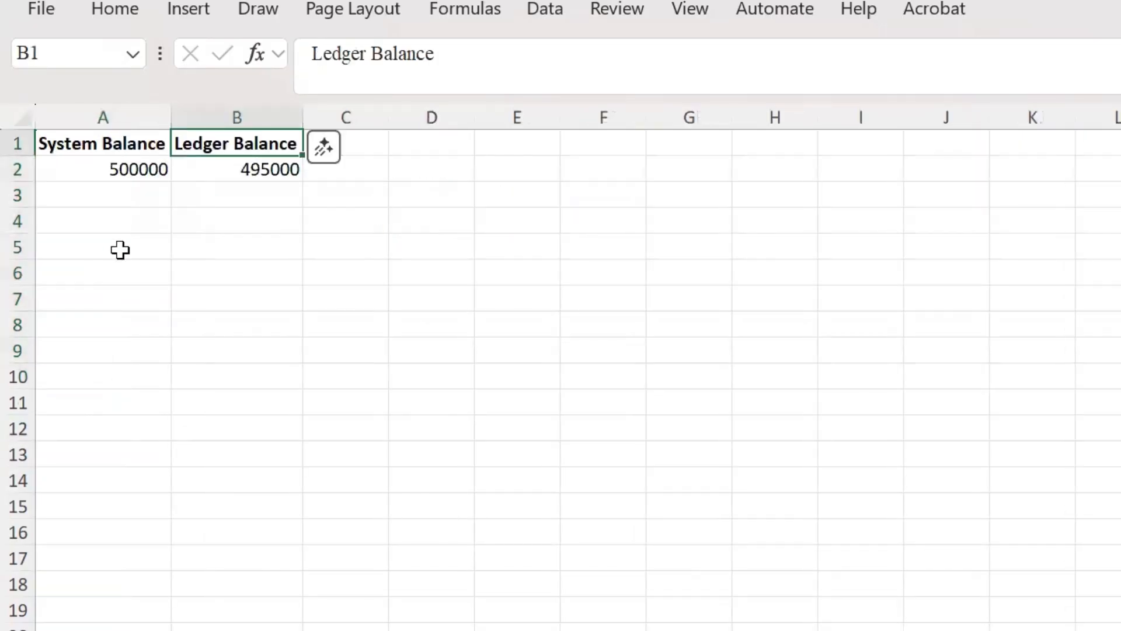
Step: On the System Balance and Ledger Balance sheet, enter the difference formula =A2-C2 in D2
{"action": "left_click", "coordinate": [77, 110]}
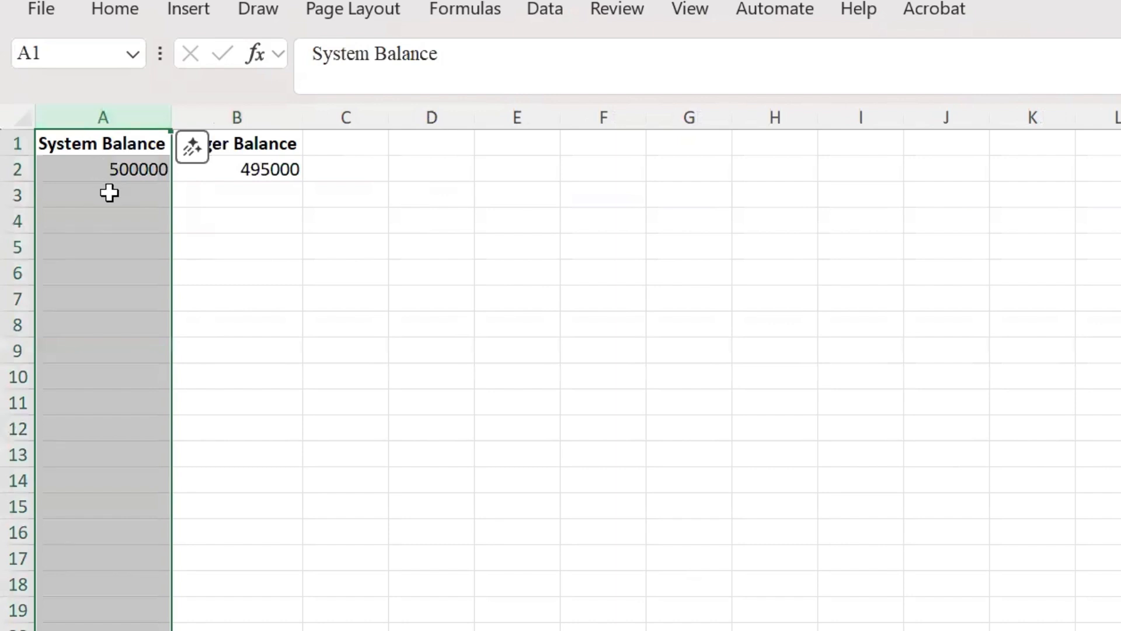
{"action": "left_click", "coordinate": [109, 191]}
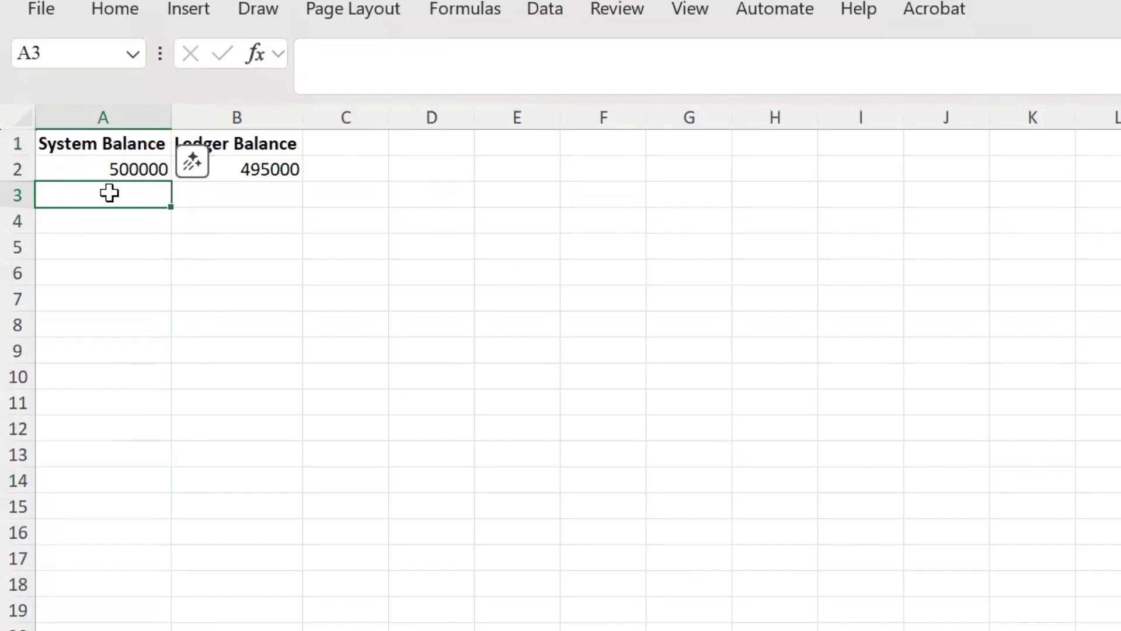
{"action": "left_click", "coordinate": [438, 170]}
{"action": "type", "text": "="}
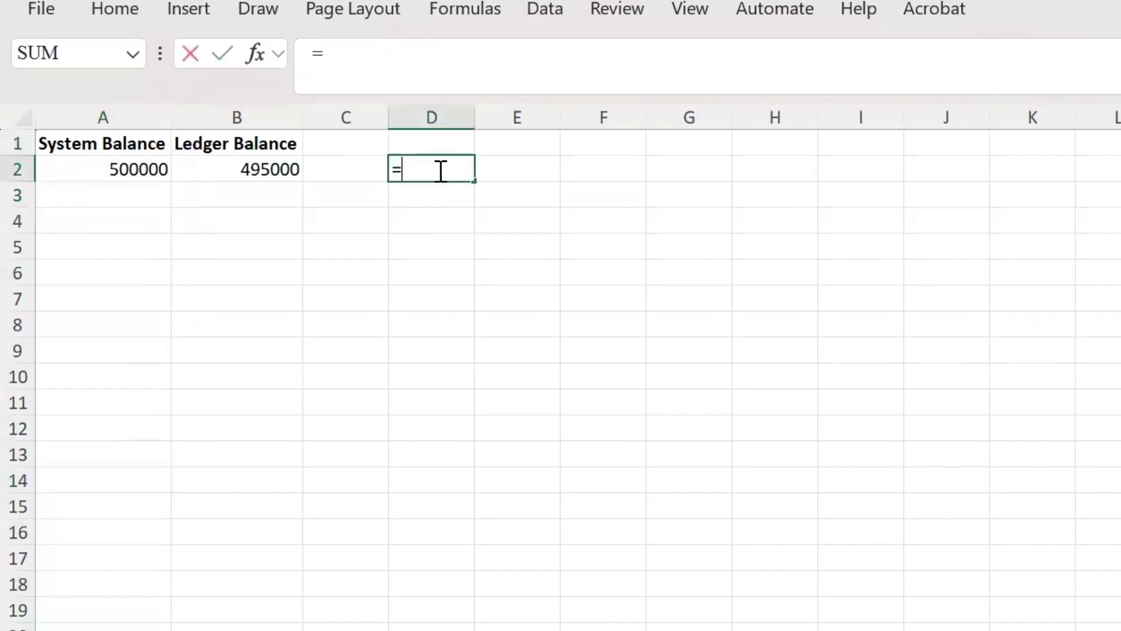
{"action": "key", "text": "Left"}
{"action": "key", "text": "Left"}
{"action": "key", "text": "Left"}
{"action": "type", "text": "-"}
{"action": "key", "text": "Left"}
{"action": "key", "text": "Return"}
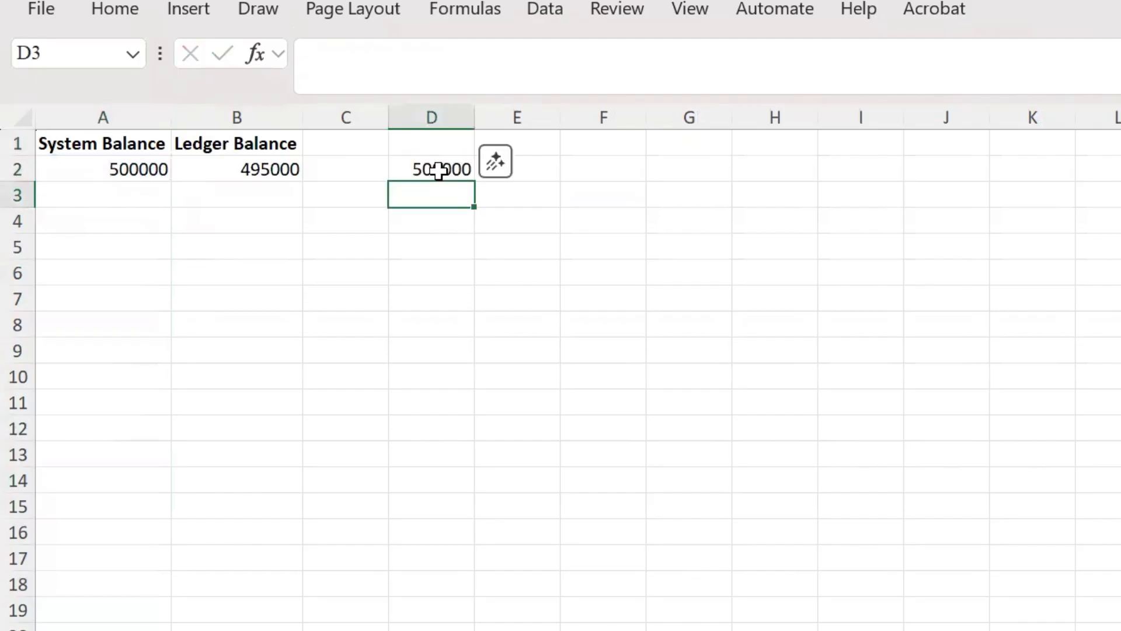
Step: Correct the D2 formula to =A2-B2 so it subtracts the Ledger Balance from the System Balance
{"action": "type", "text": "="}
{"action": "key", "text": "Escape"}
{"action": "double_click", "coordinate": [438, 170]}
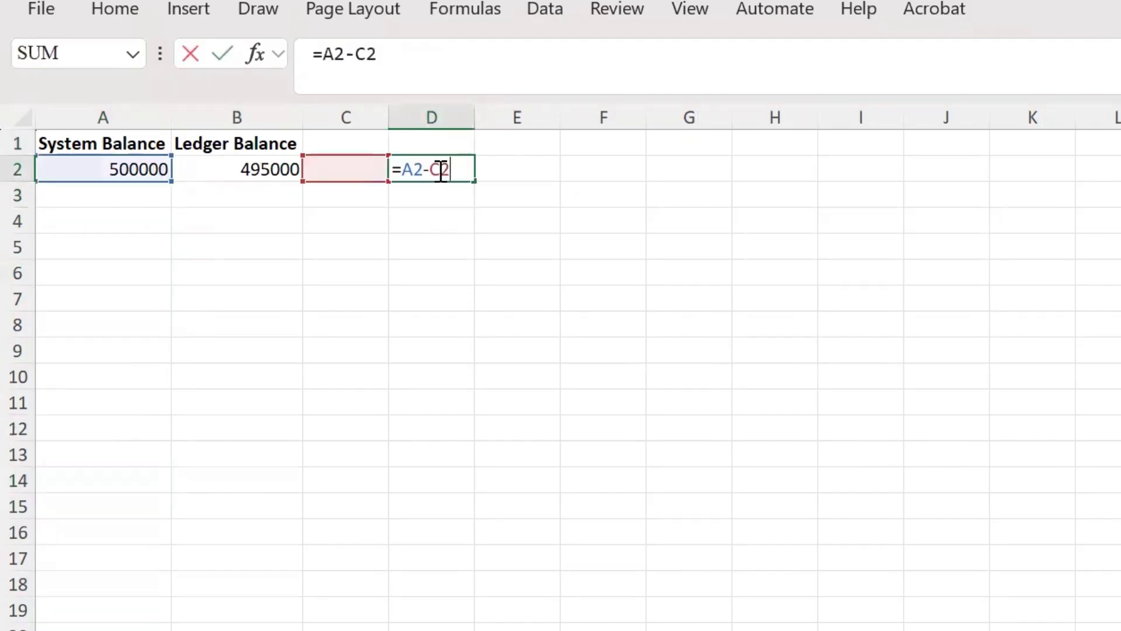
{"action": "left_click_drag", "start_coordinate": [321, 166], "coordinate": [270, 169]}
{"action": "key", "text": "Return"}
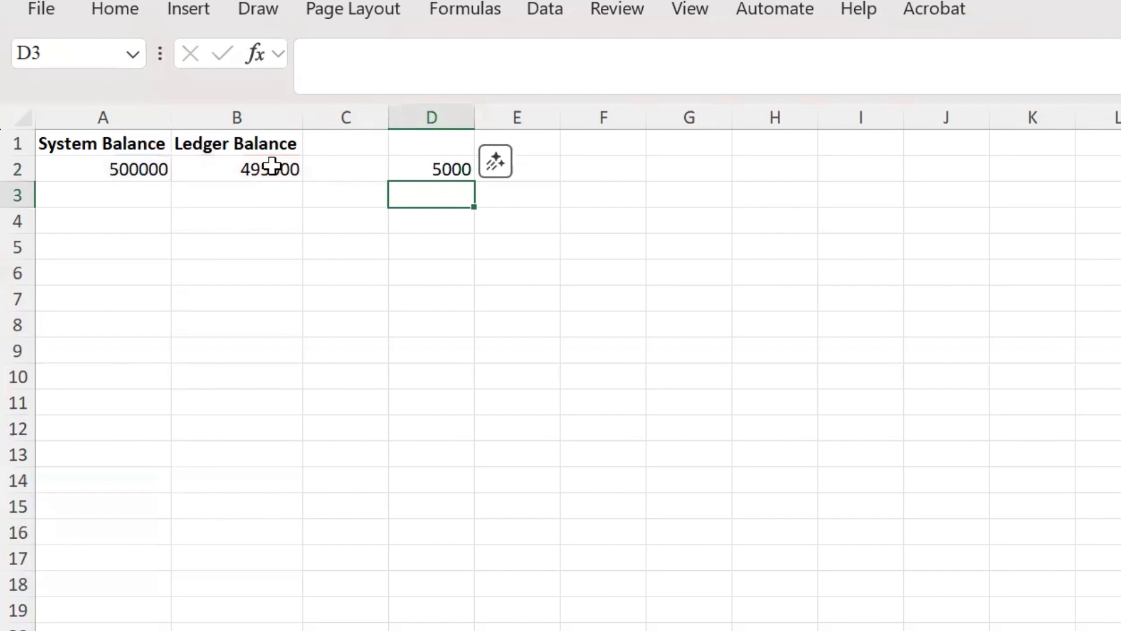
Step: Add the heading Check in D1 and Comments in E1, and select the empty comment cell beside the difference
{"action": "key", "text": "Up"}
{"action": "left_click", "coordinate": [430, 143]}
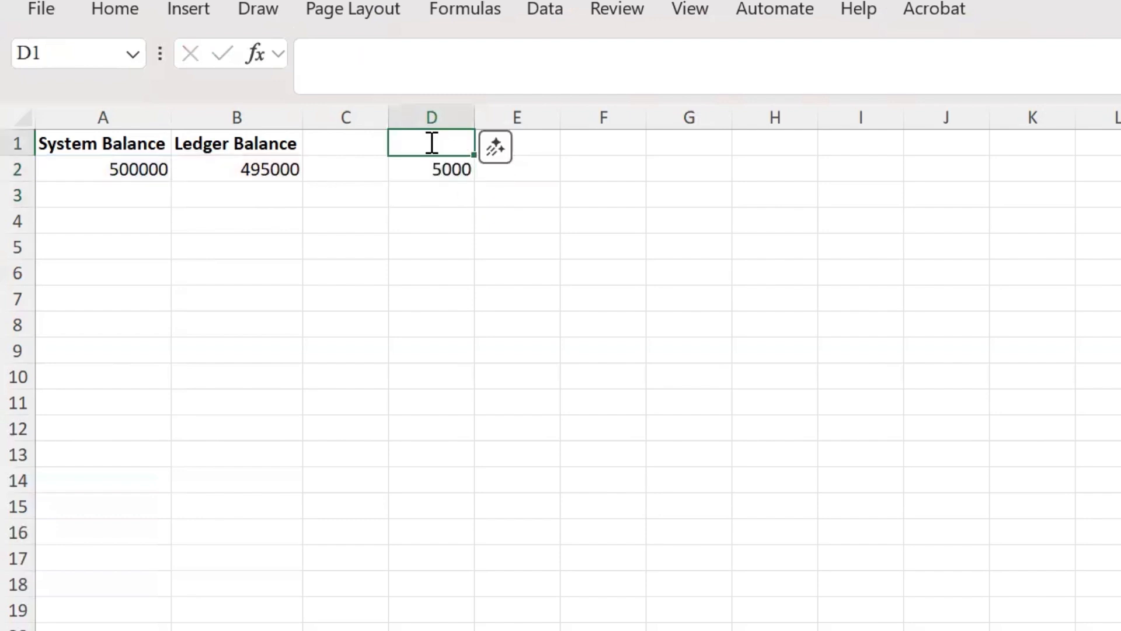
{"action": "type", "text": "Chec"}
{"action": "key", "text": "Return"}
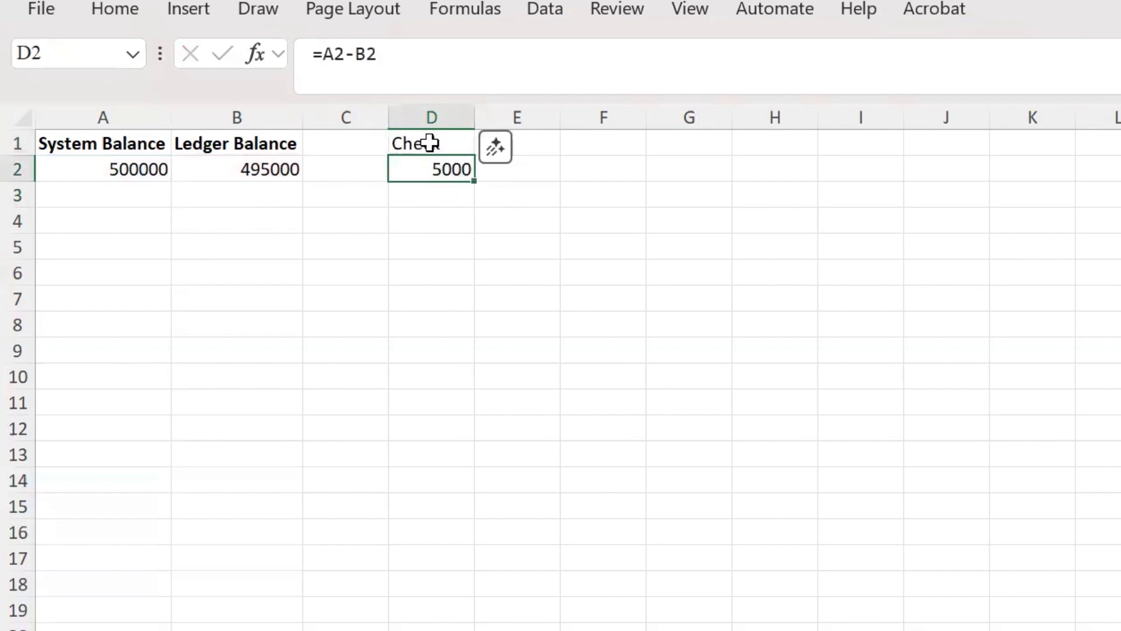
{"action": "key", "text": "Right"}
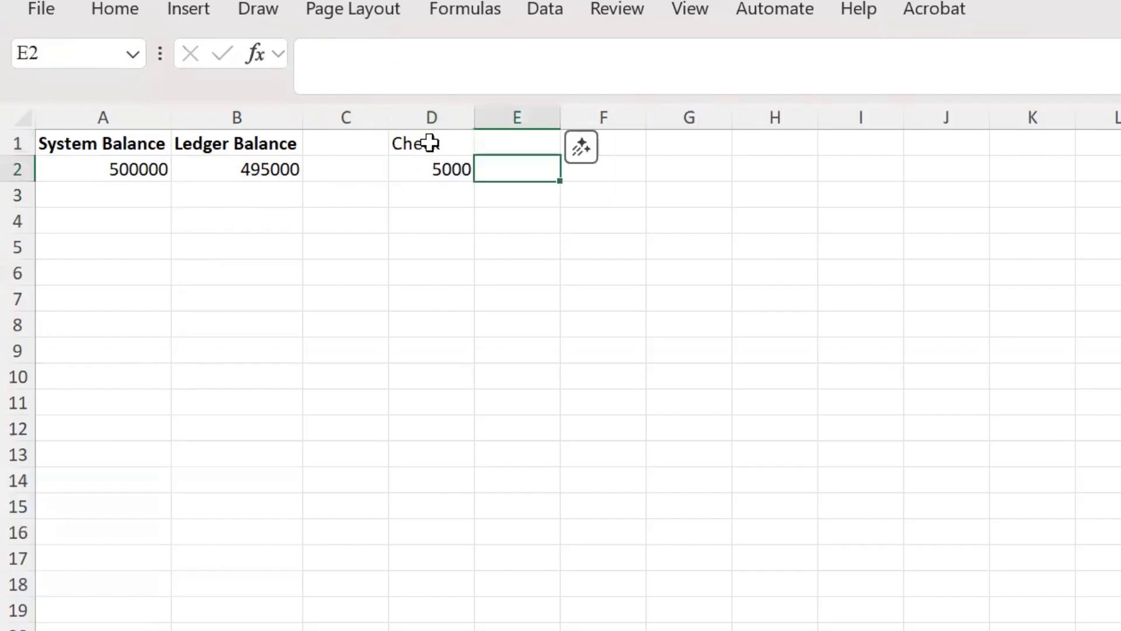
{"action": "key", "text": "Up"}
{"action": "type", "text": "Comments"}
{"action": "key", "text": "Return"}
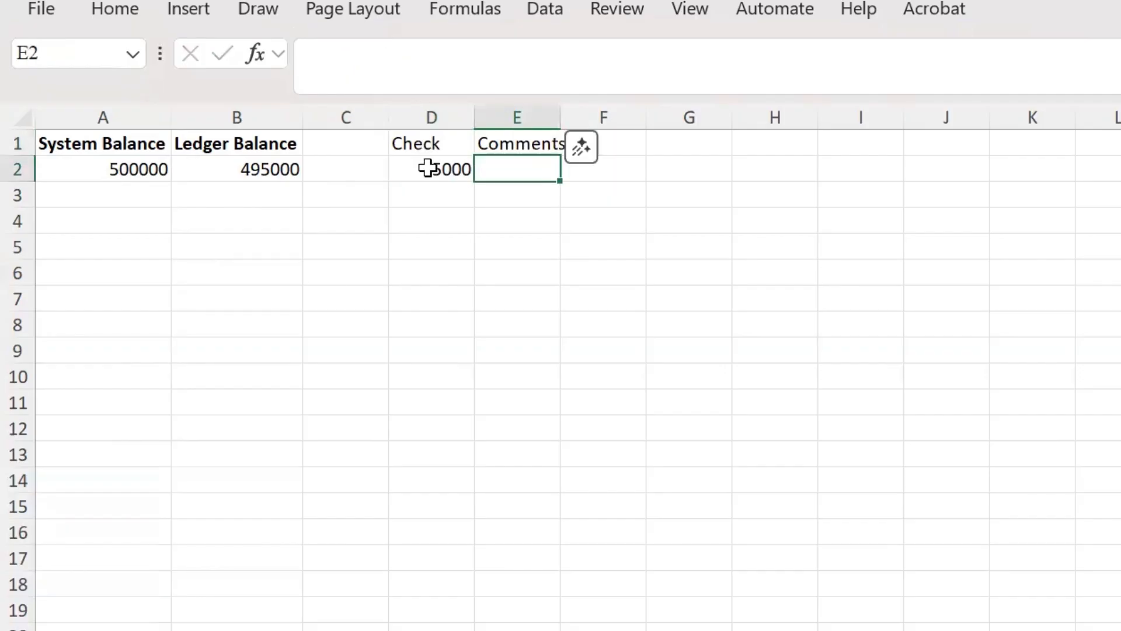
{"action": "left_click", "coordinate": [412, 165]}
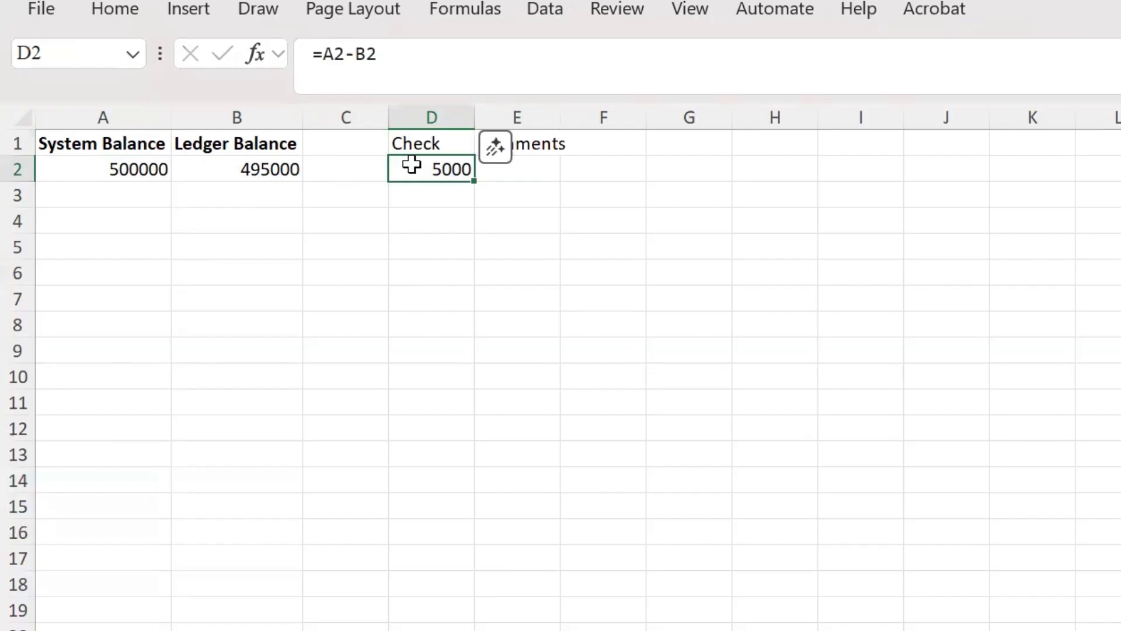
{"action": "key", "text": "Right"}
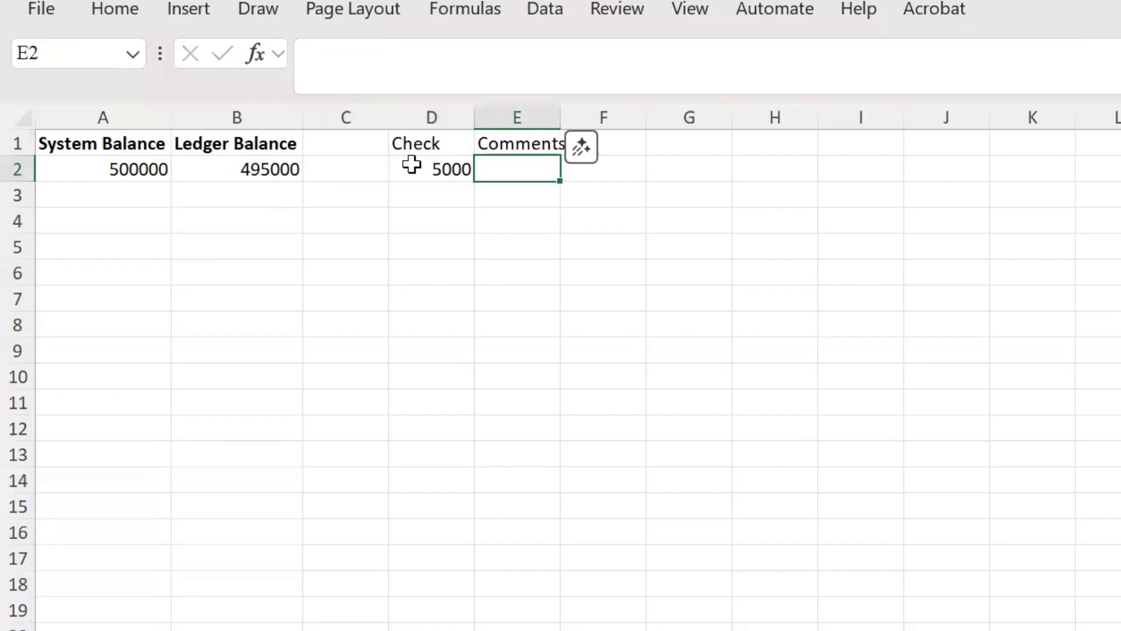